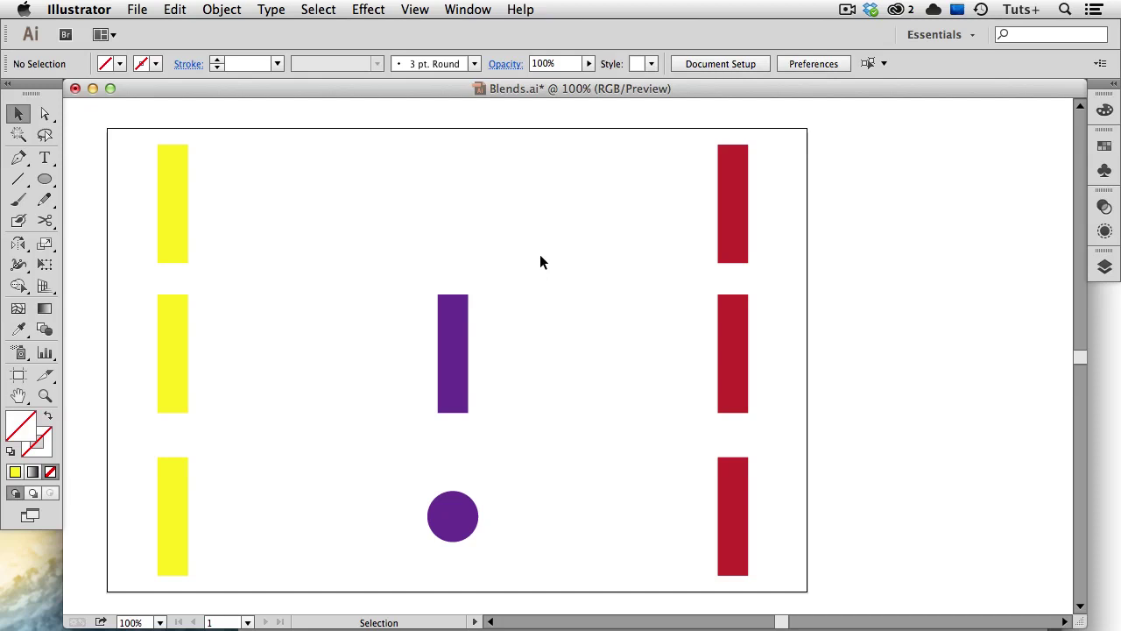
# Step: Select the top yellow and red rectangles and make a blend between them with Object > Blend > Make
pyautogui.click(175, 182)
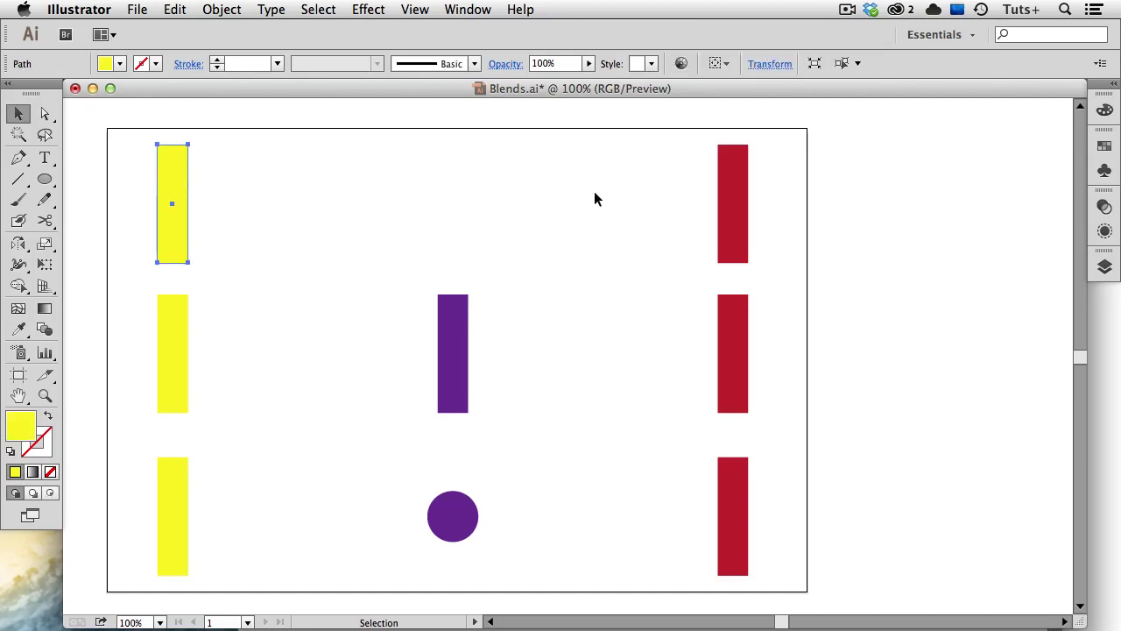
pyautogui.keyDown('shift'); pyautogui.click(728, 167); pyautogui.keyUp('shift')
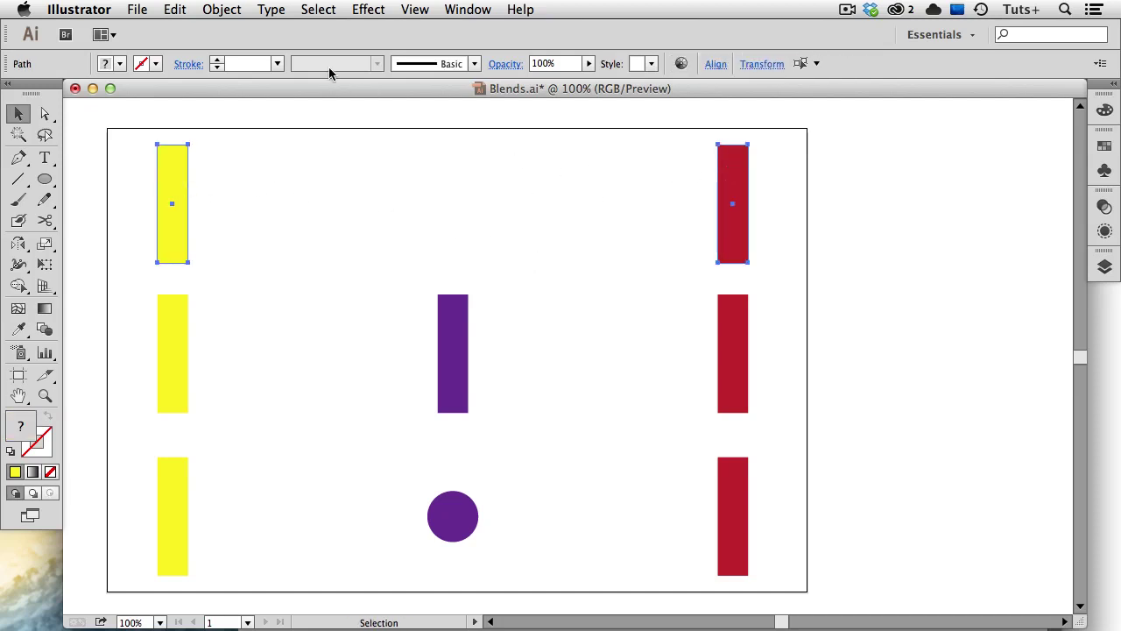
pyautogui.click(233, 9)
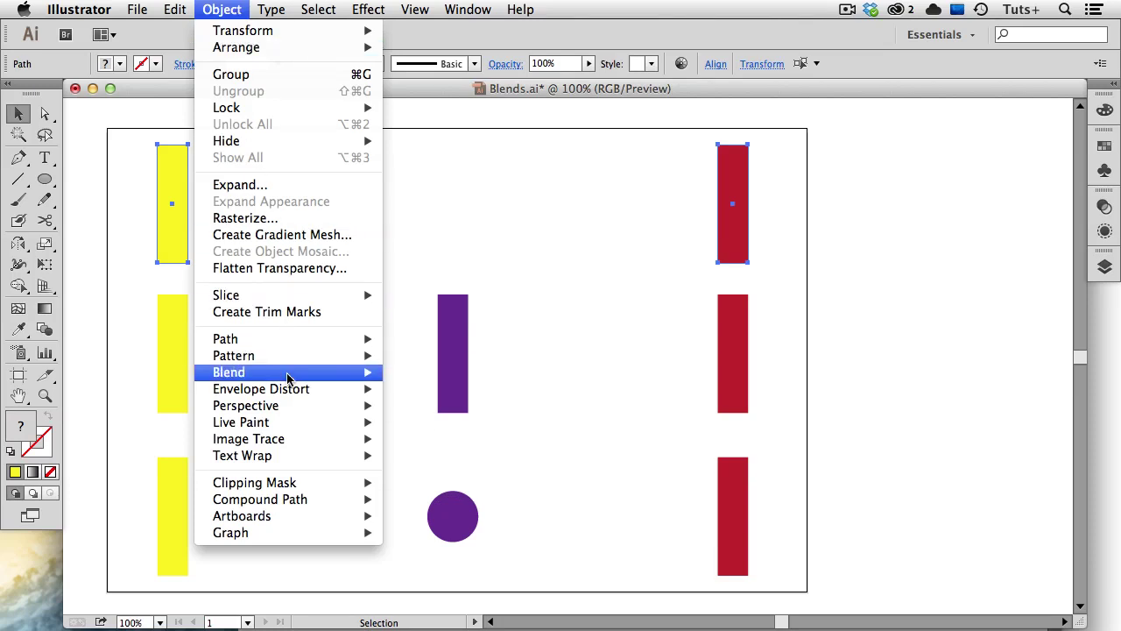
pyautogui.moveTo(289, 375)
pyautogui.click(444, 373)
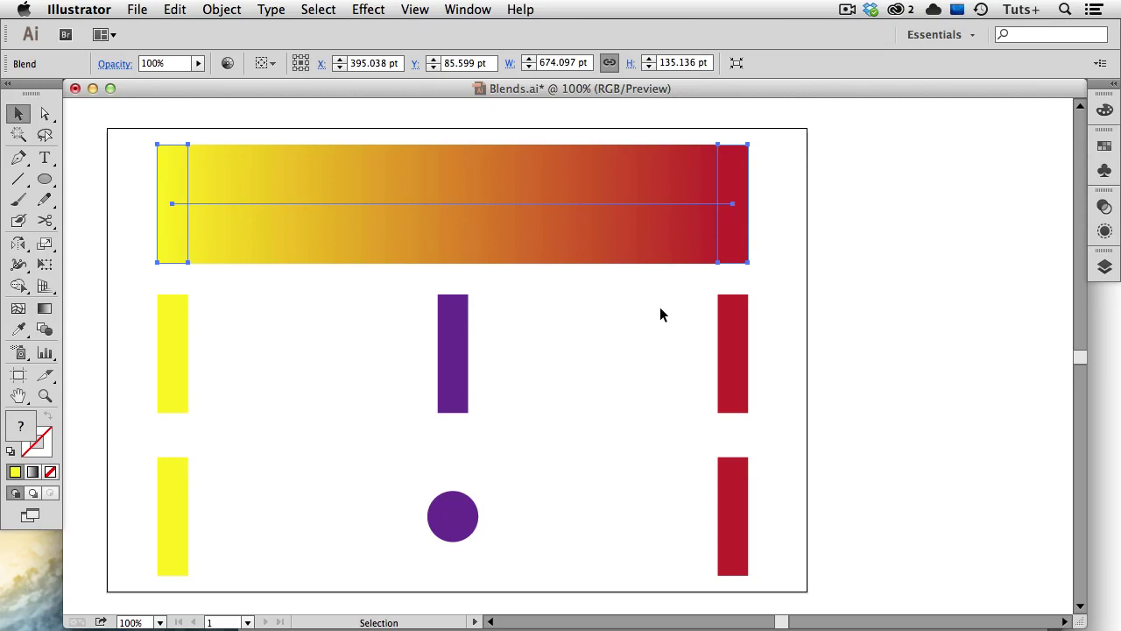
# Step: Preview the top blend with 8 specified steps in Blend Options
pyautogui.click(221, 10)
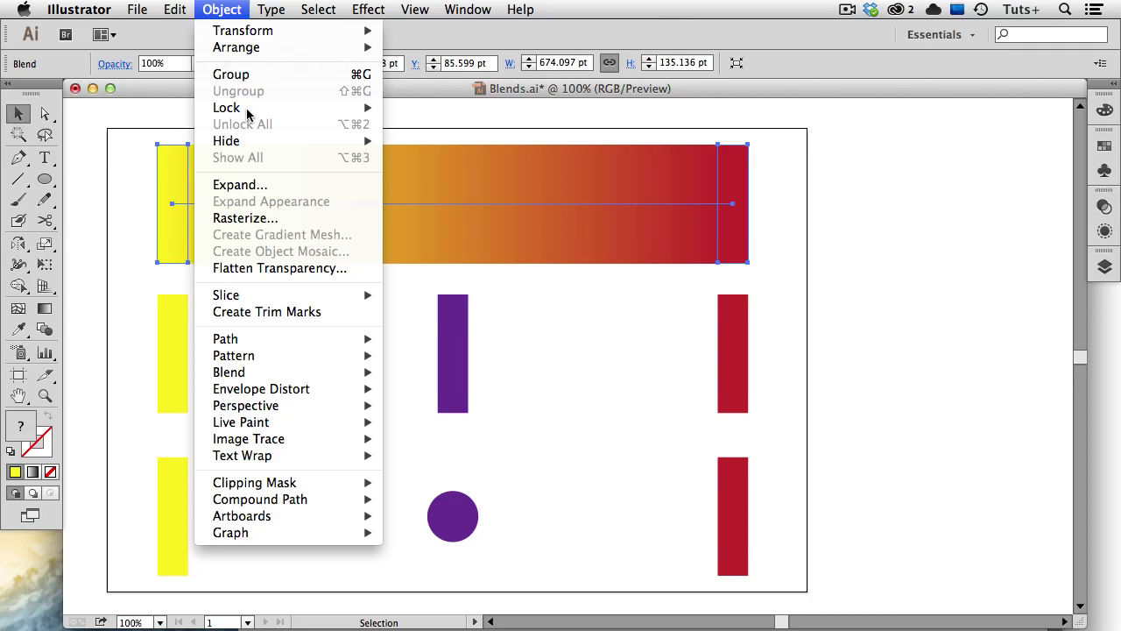
pyautogui.moveTo(308, 375)
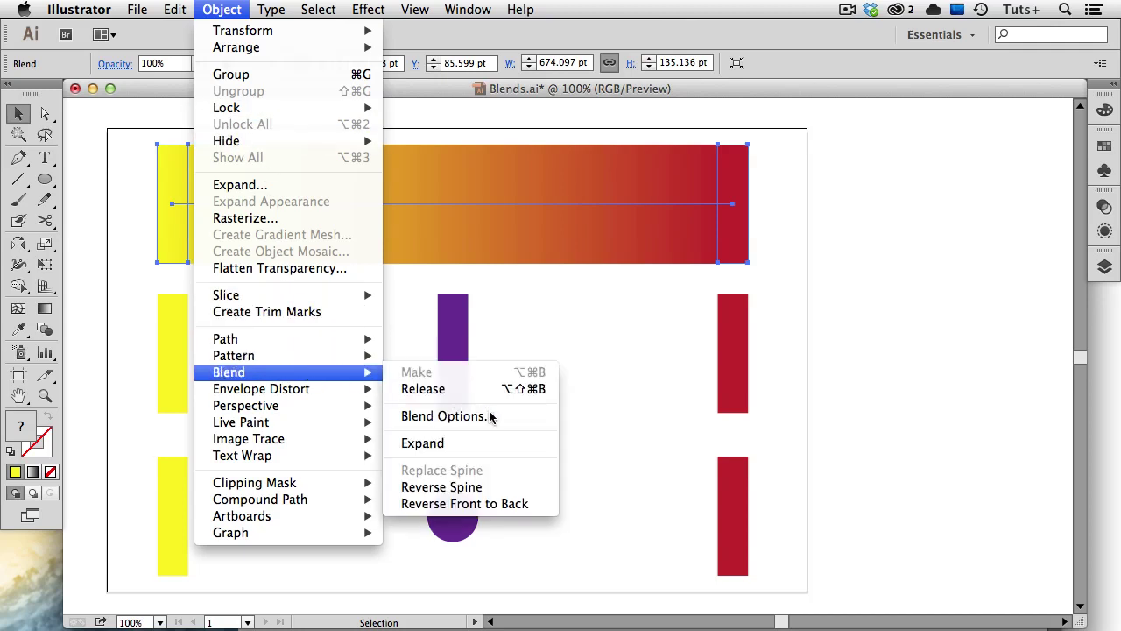
pyautogui.click(509, 418)
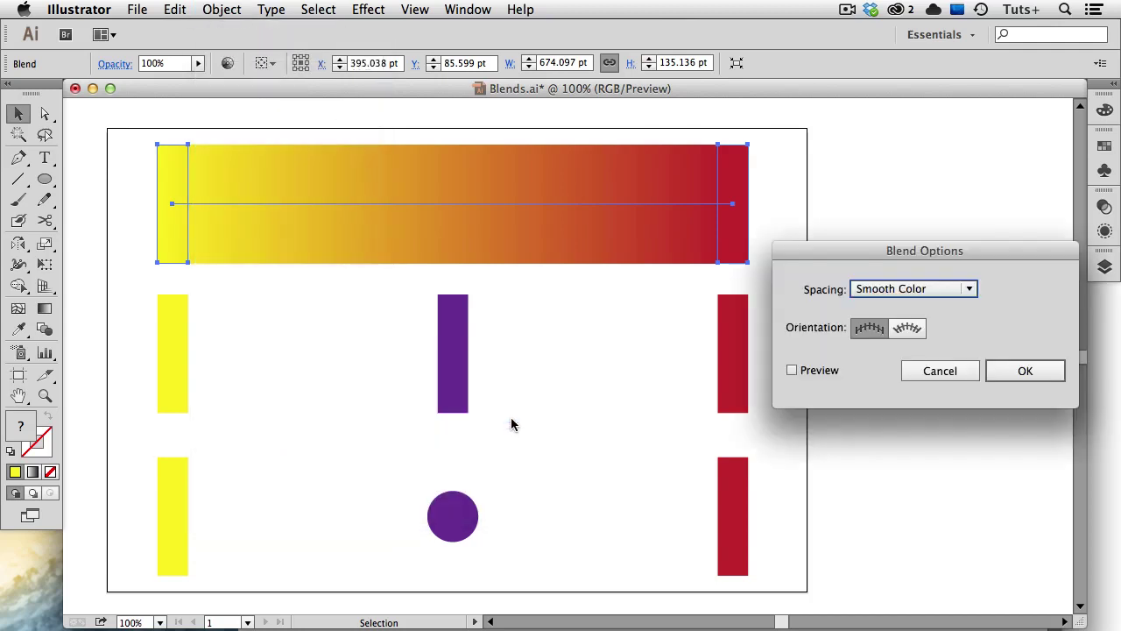
pyautogui.moveTo(788, 256); pyautogui.dragTo(673, 283)
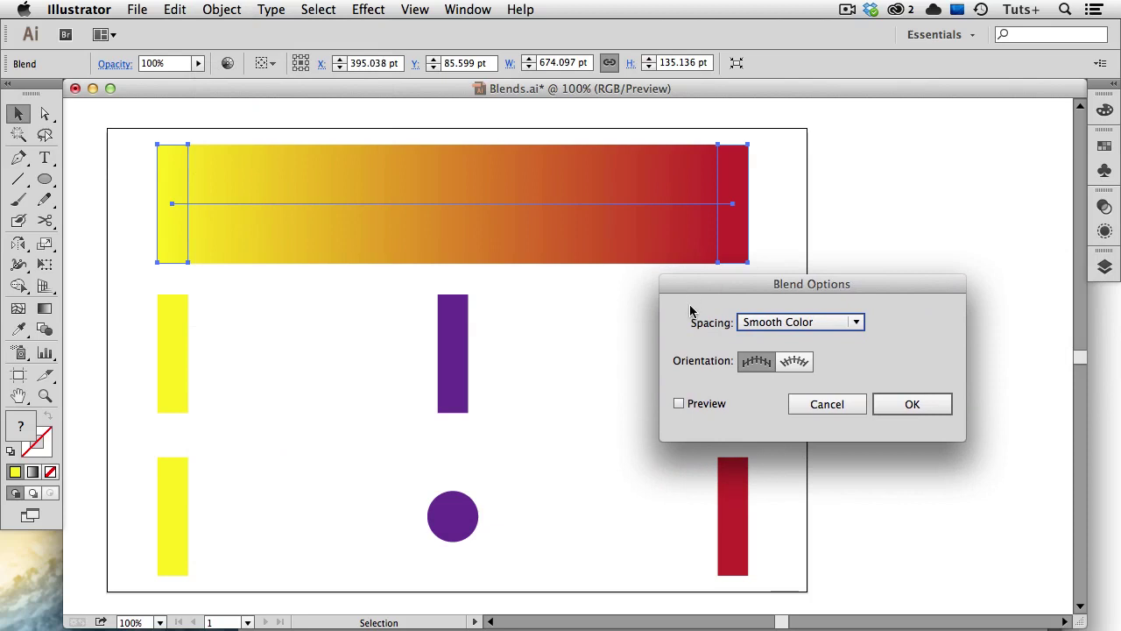
pyautogui.click(779, 321)
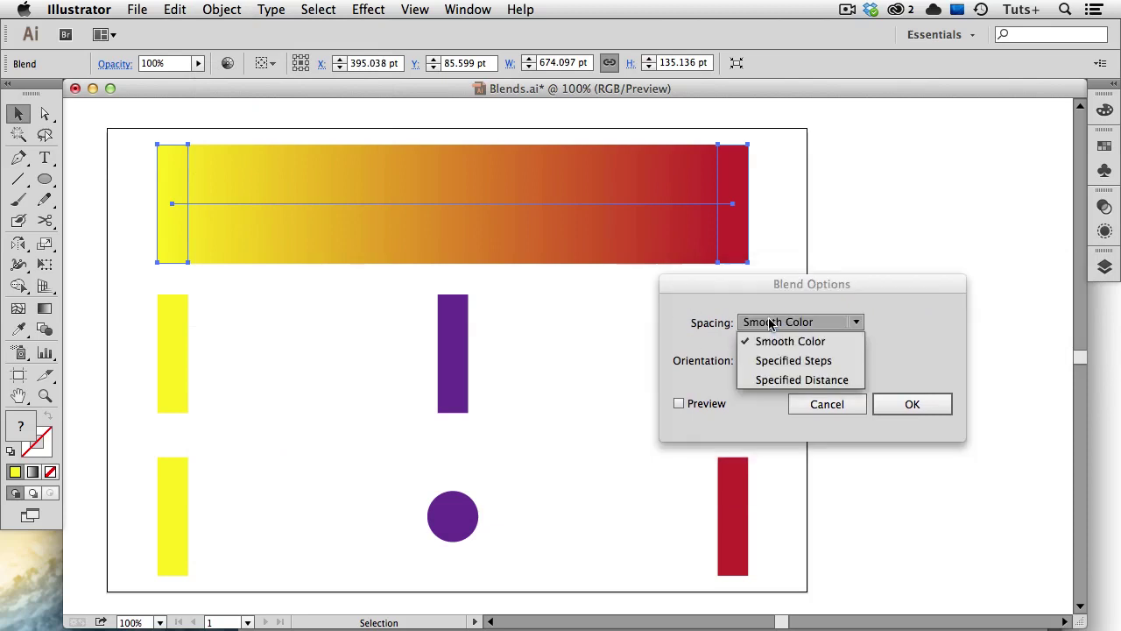
pyautogui.click(794, 360)
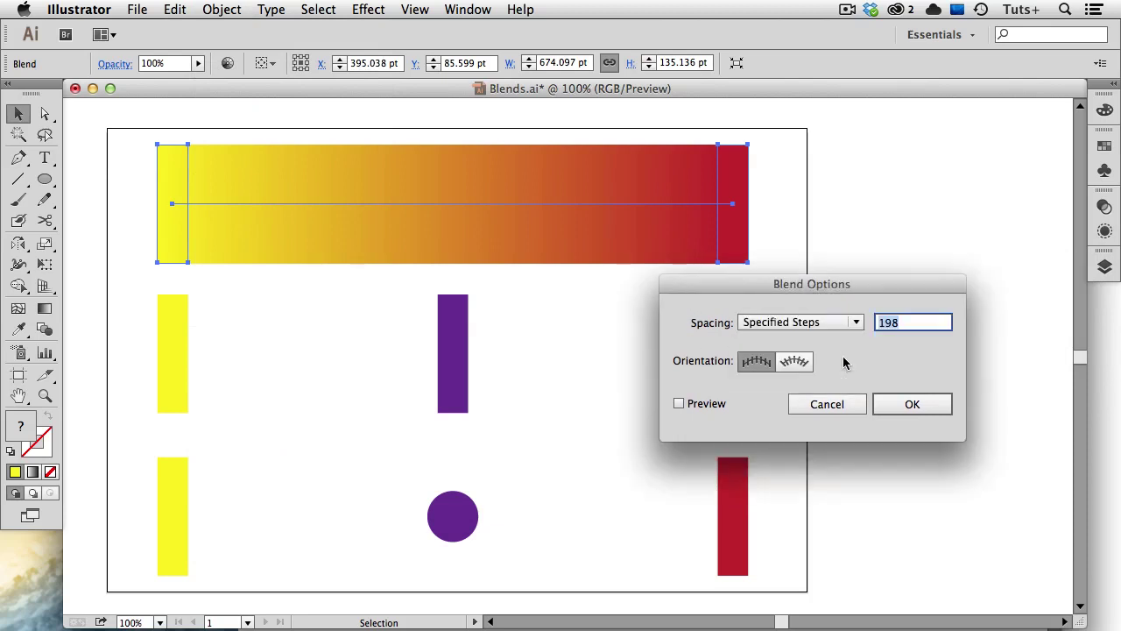
pyautogui.write('8')
pyautogui.click(678, 403)
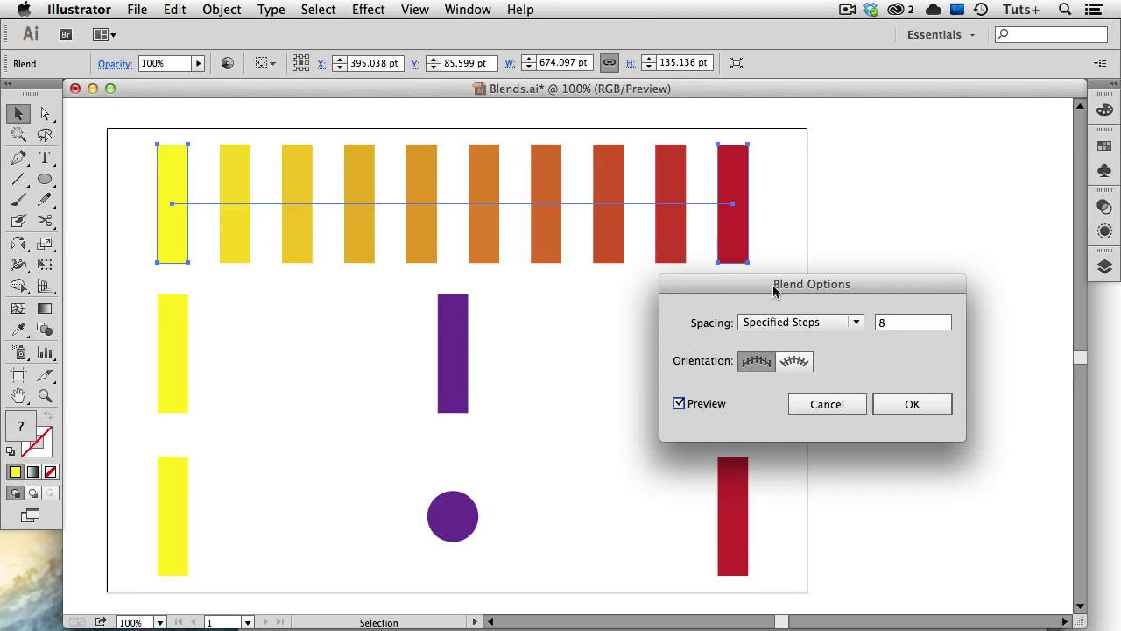
# Step: Change the spacing to a specified distance of 100 pt
pyautogui.click(850, 323)
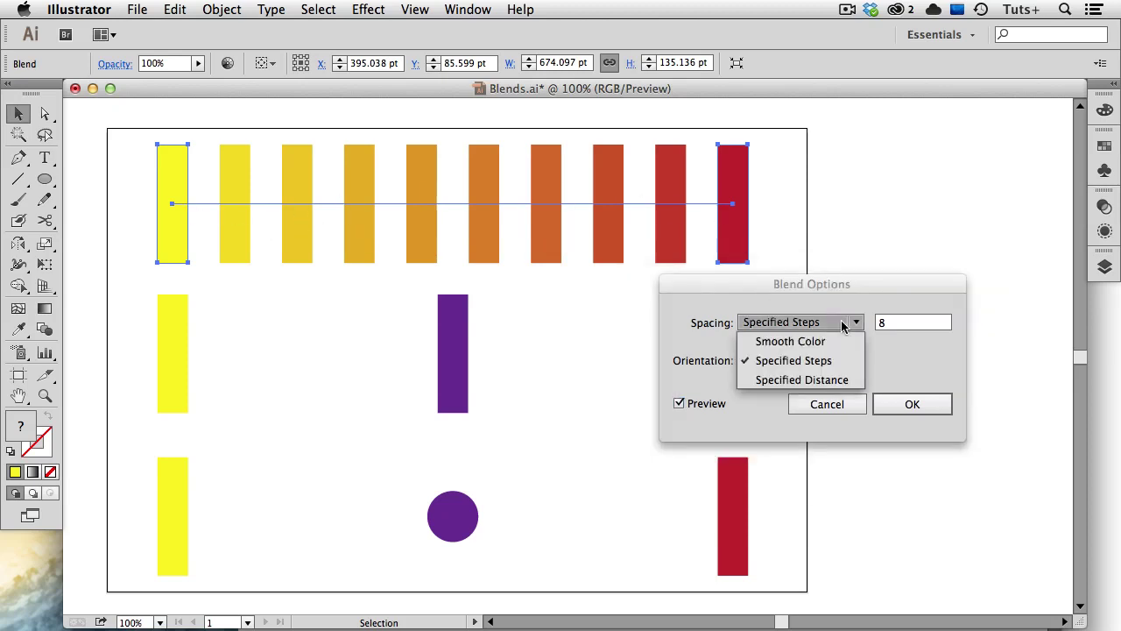
pyautogui.click(834, 379)
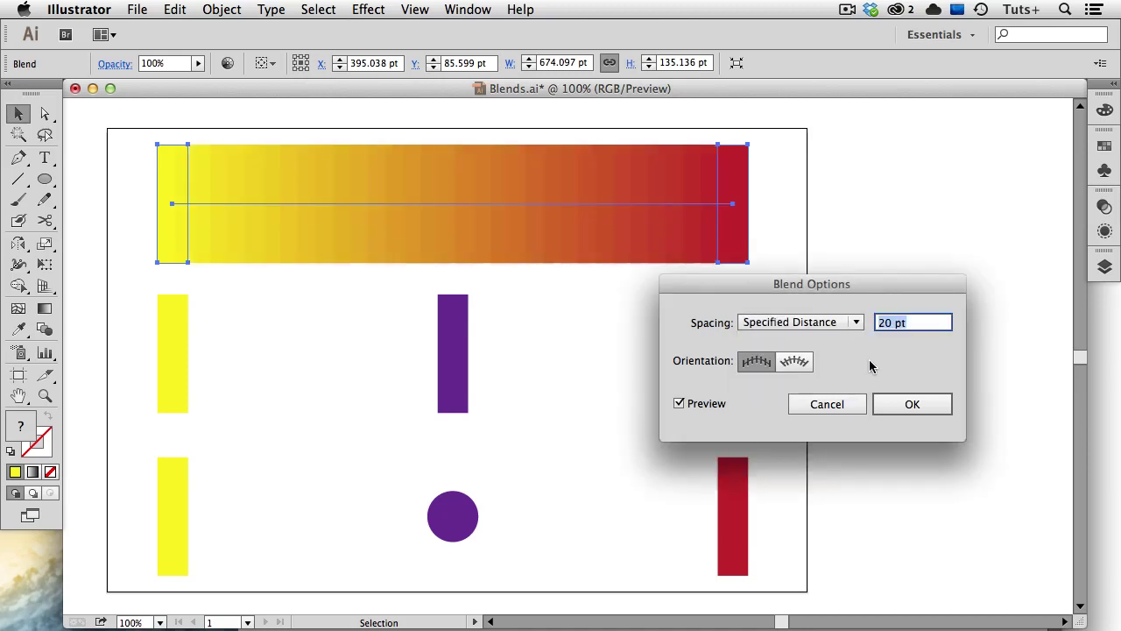
pyautogui.write('100')
pyautogui.press('Tab')
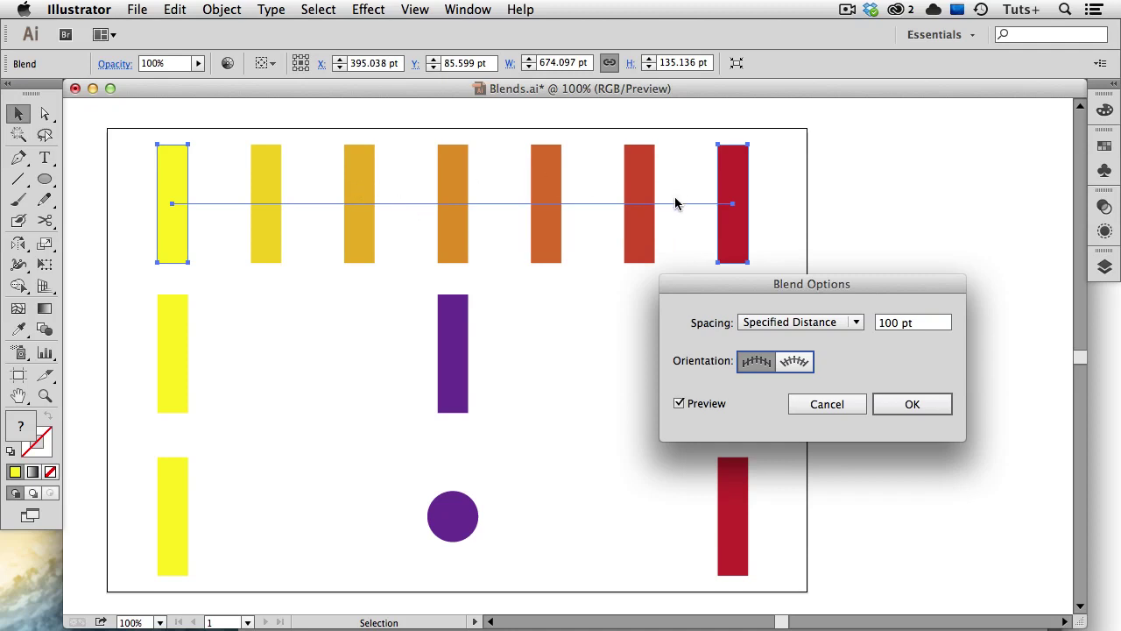
# Step: Confirm the 100 pt spacing, then blend the middle row's yellow, purple and red bars
pyautogui.click(900, 404)
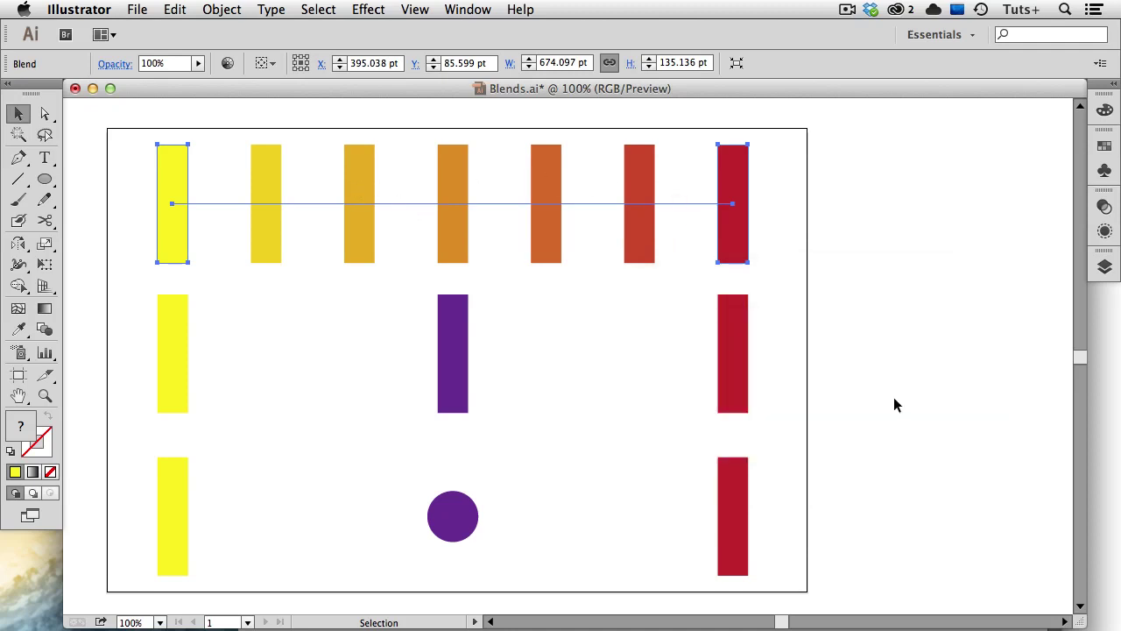
pyautogui.moveTo(135, 321); pyautogui.dragTo(746, 377)
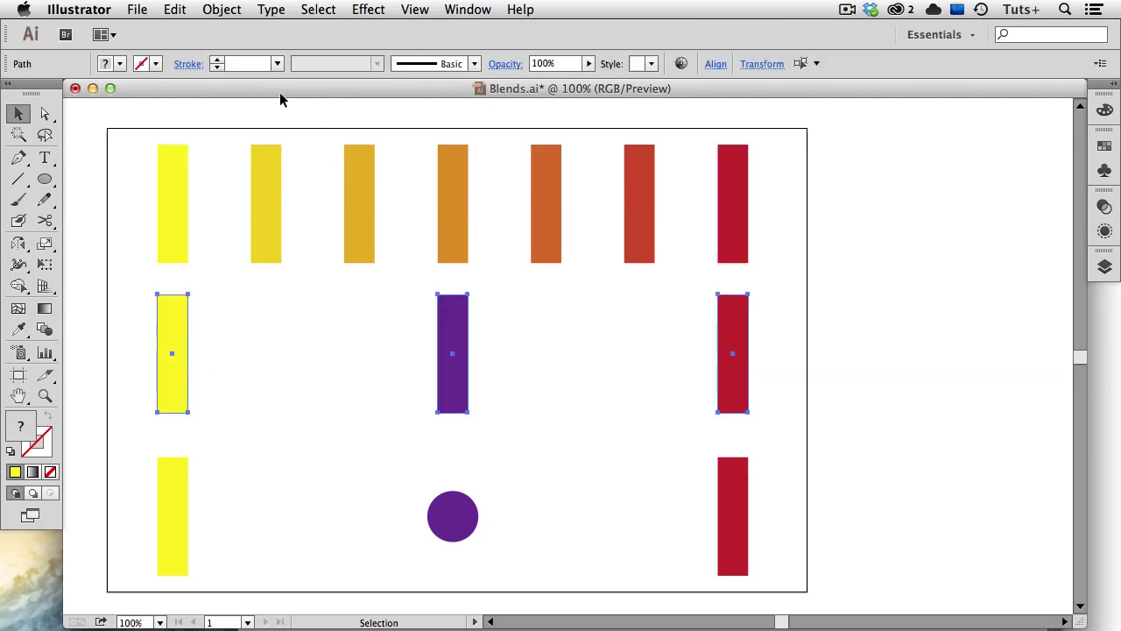
pyautogui.click(224, 9)
pyautogui.moveTo(307, 372)
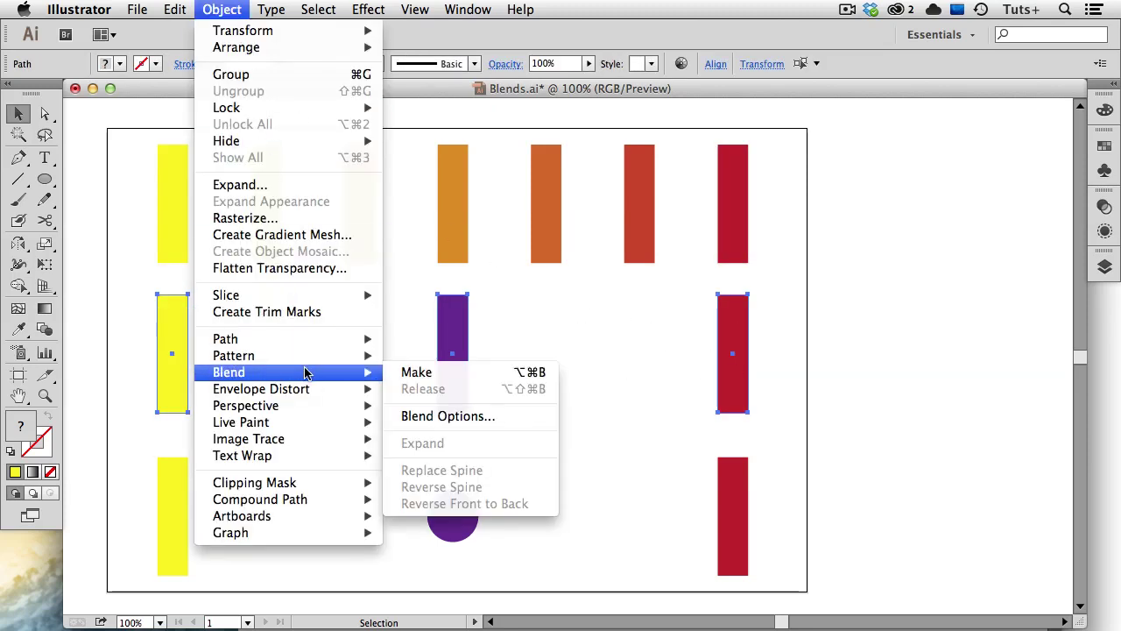
pyautogui.click(410, 374)
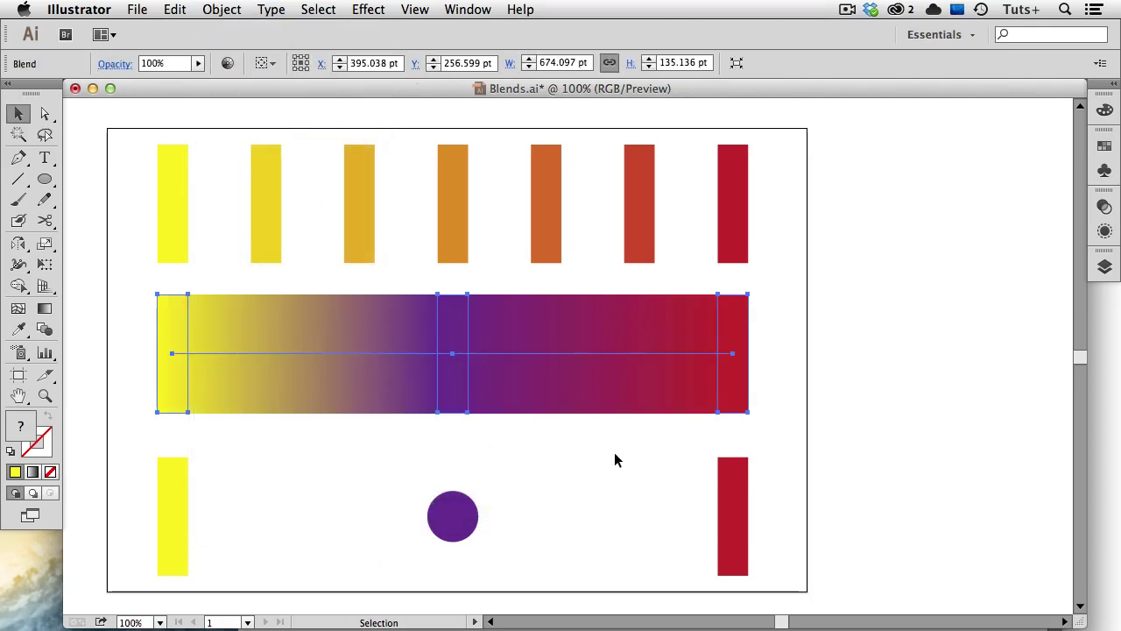
# Step: Set the middle blend to 4 specified steps with preview and confirm
pyautogui.doubleClick(44, 329)
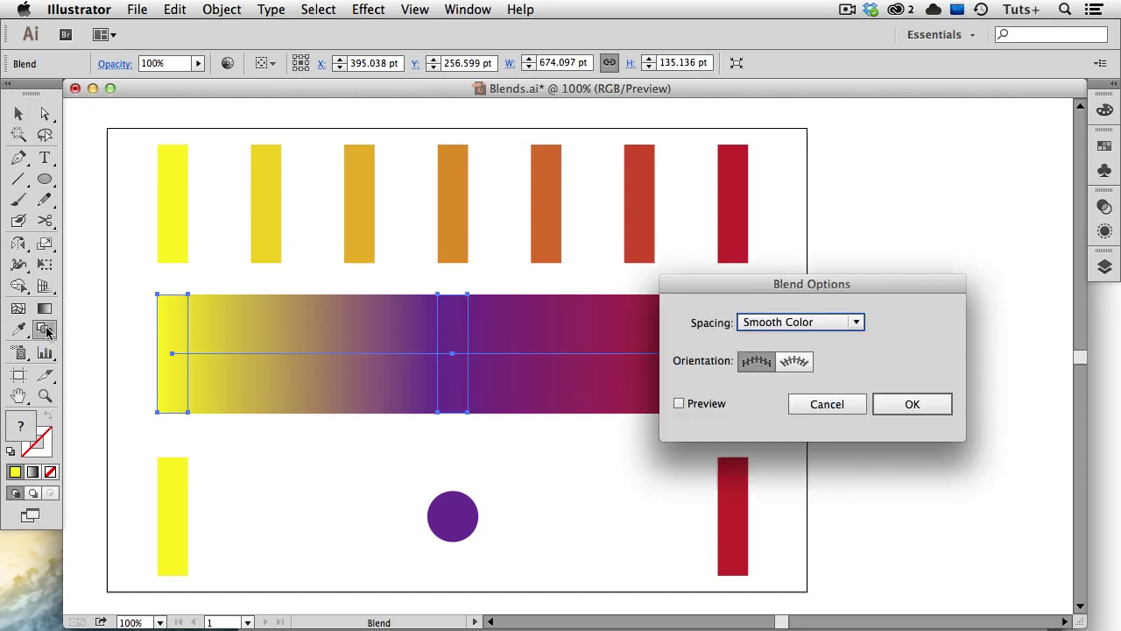
pyautogui.moveTo(703, 275); pyautogui.dragTo(779, 188)
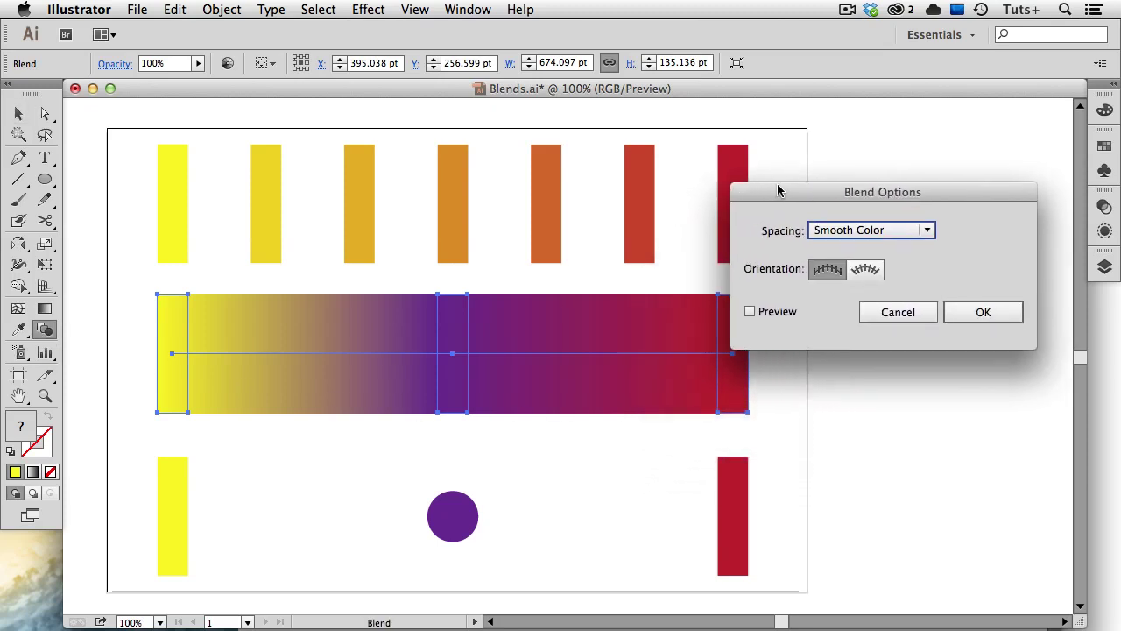
pyautogui.click(828, 227)
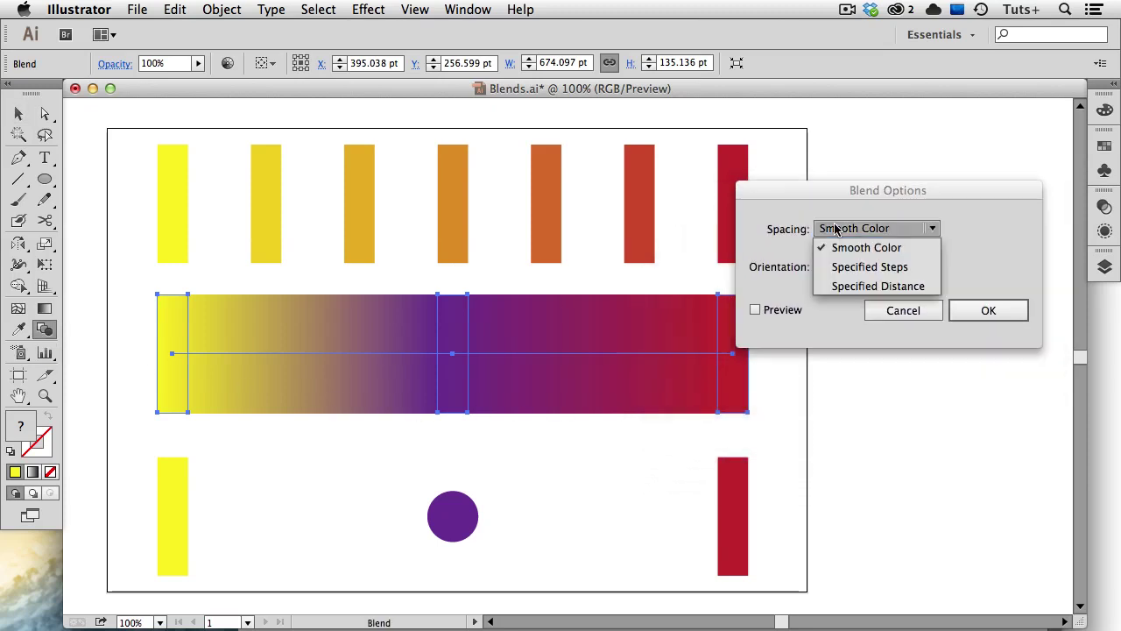
pyautogui.click(855, 266)
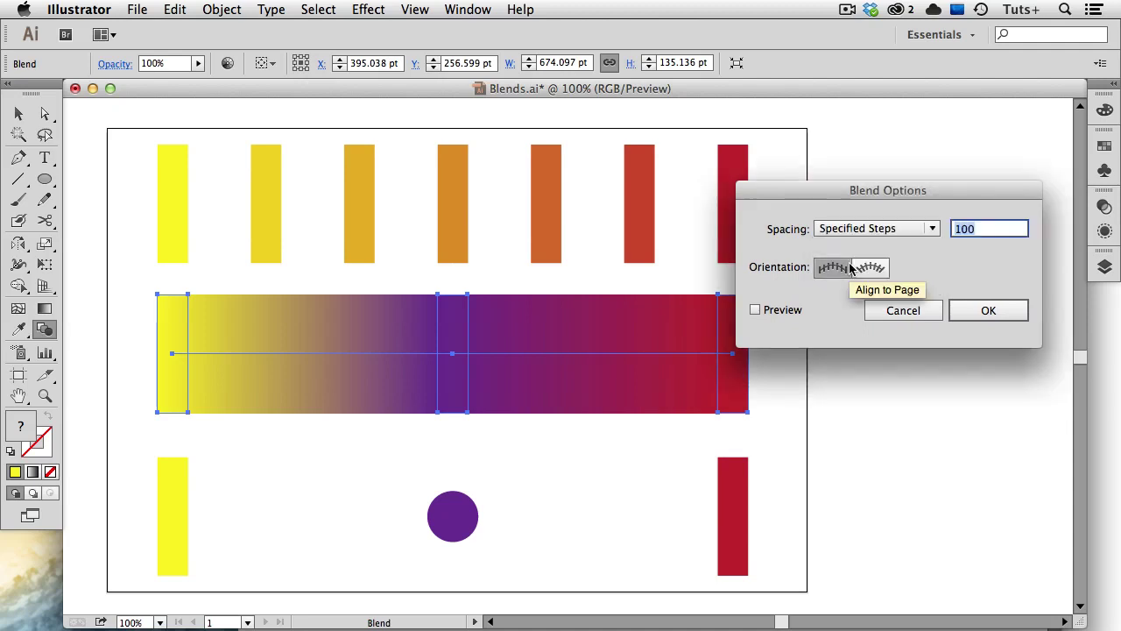
pyautogui.write('4')
pyautogui.press('Tab')
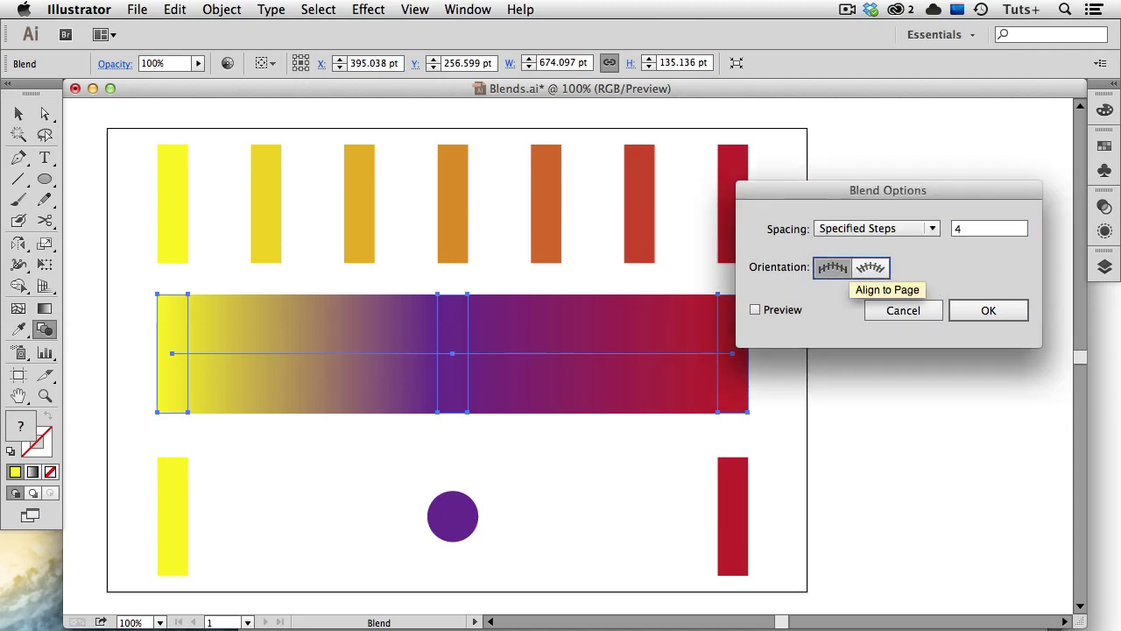
pyautogui.click(776, 310)
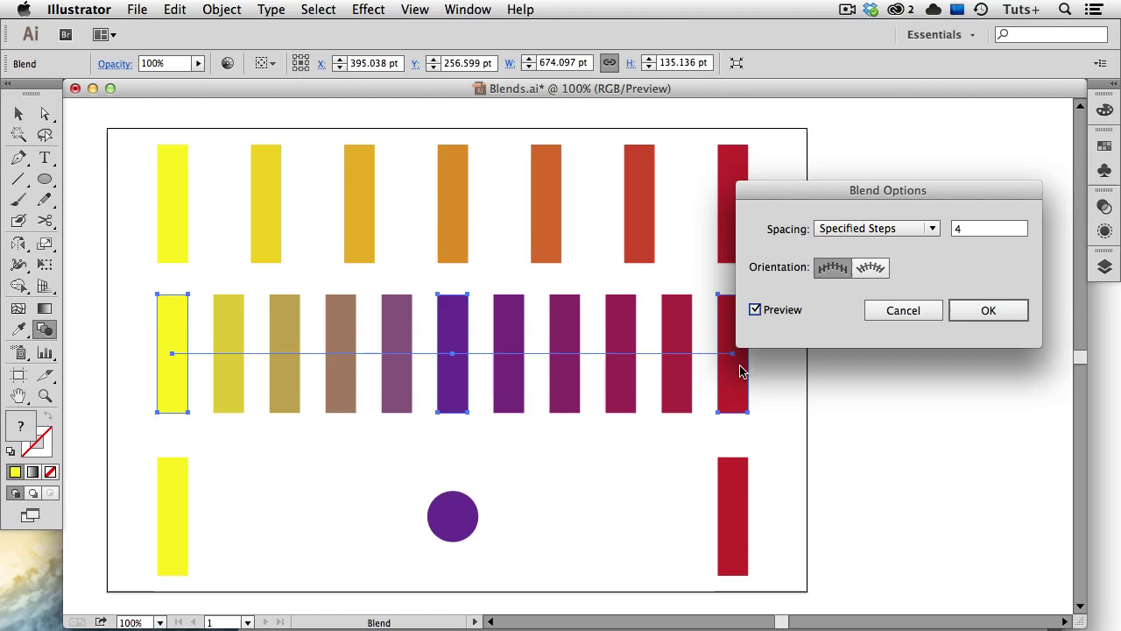
pyautogui.click(972, 312)
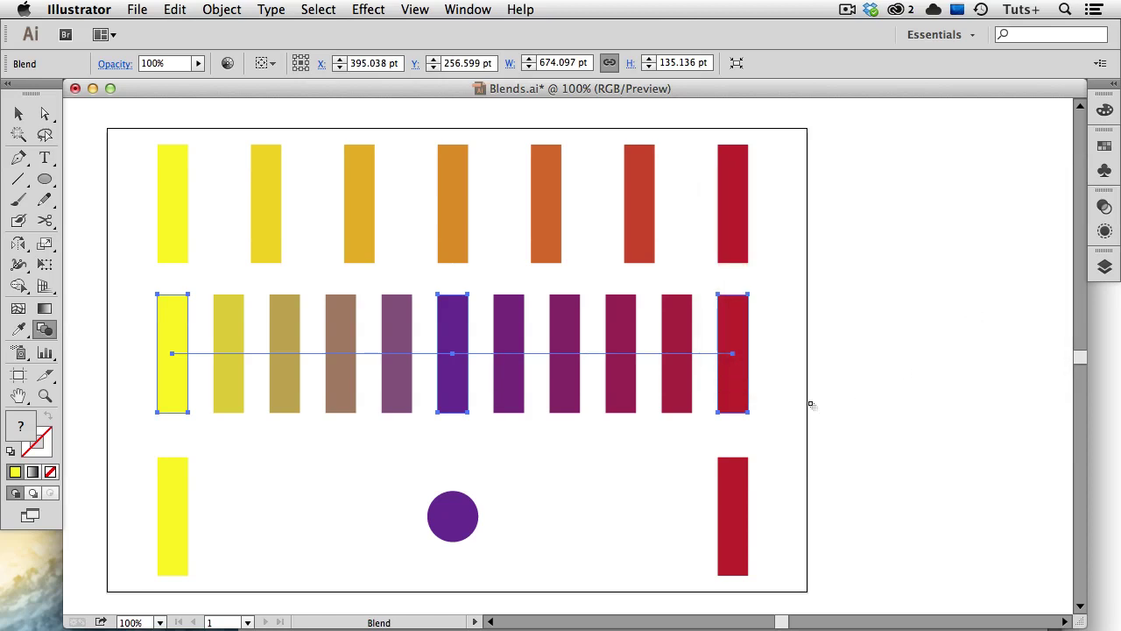
# Step: Blend the bottom yellow rectangle, purple circle and red rectangle into a tapered blend, then deselect
pyautogui.press('v')
pyautogui.moveTo(132, 484); pyautogui.dragTo(752, 548)
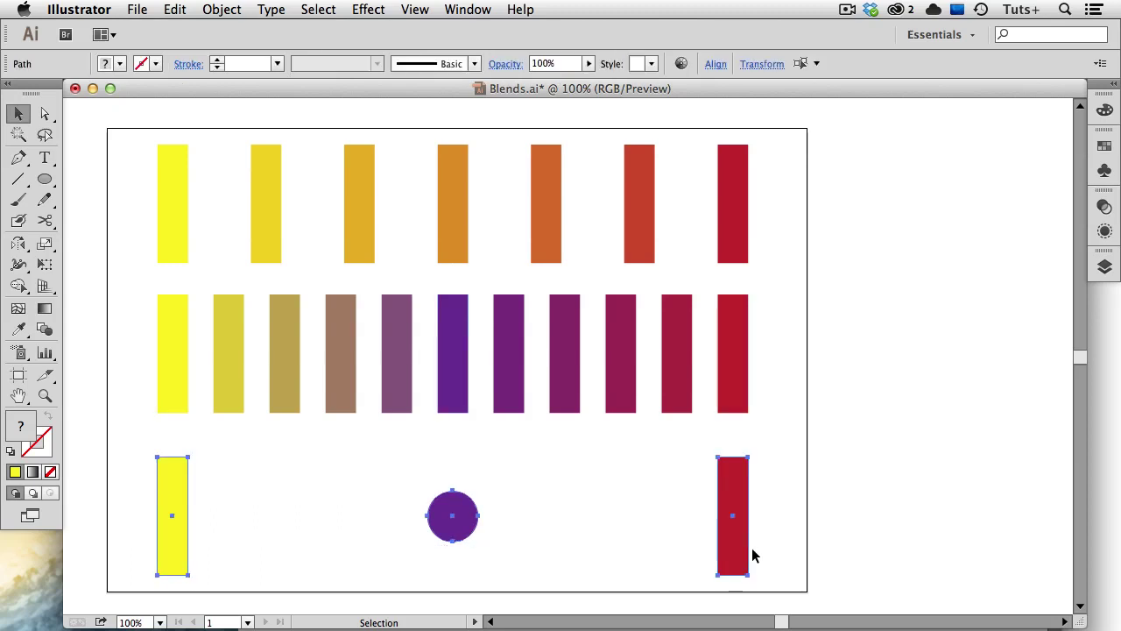
pyautogui.click(224, 10)
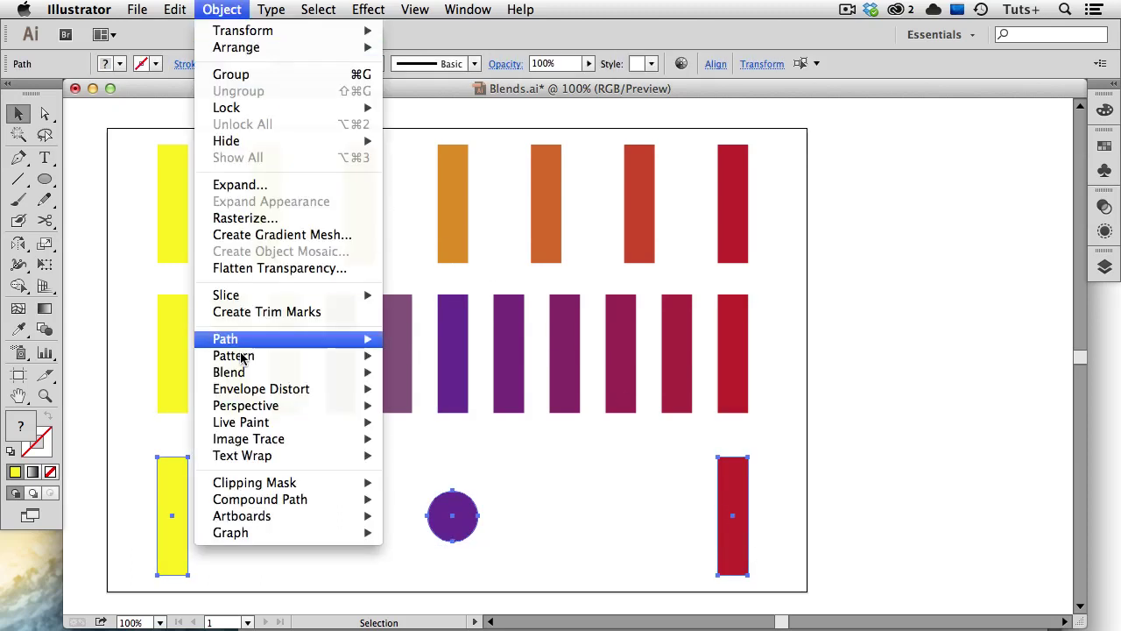
pyautogui.moveTo(263, 372)
pyautogui.click(434, 372)
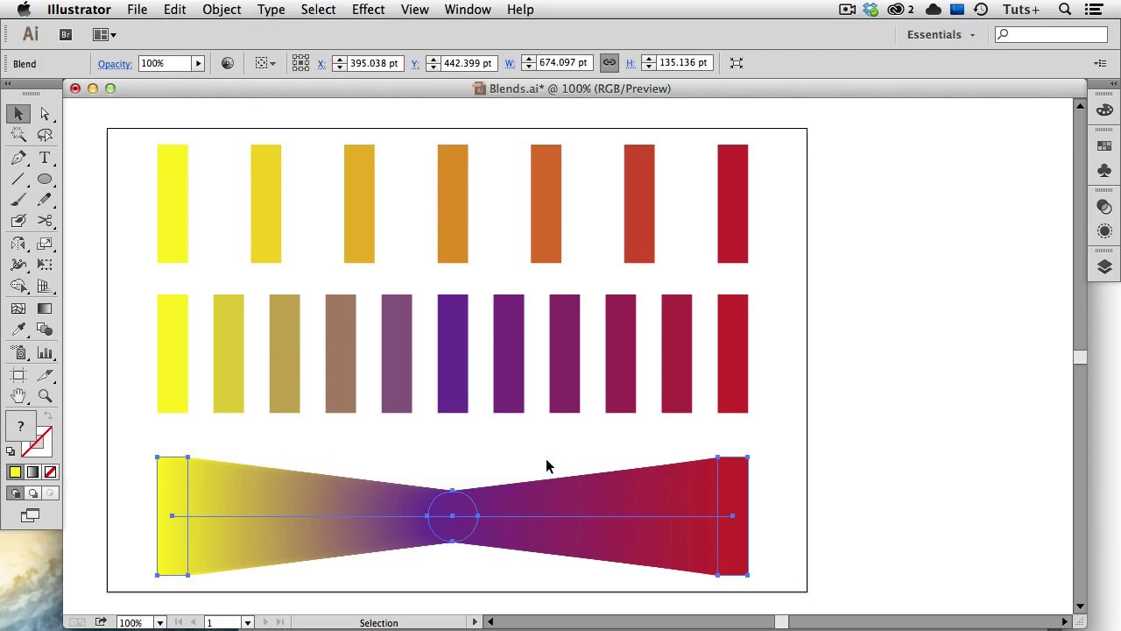
pyautogui.click(831, 445)
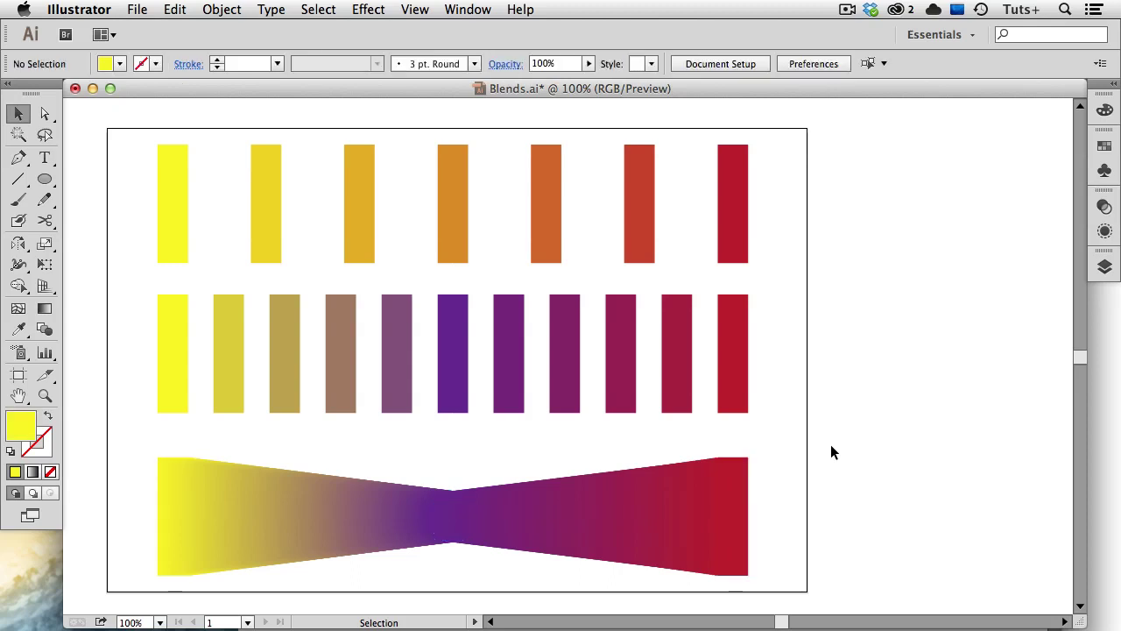
pyautogui.press('super')
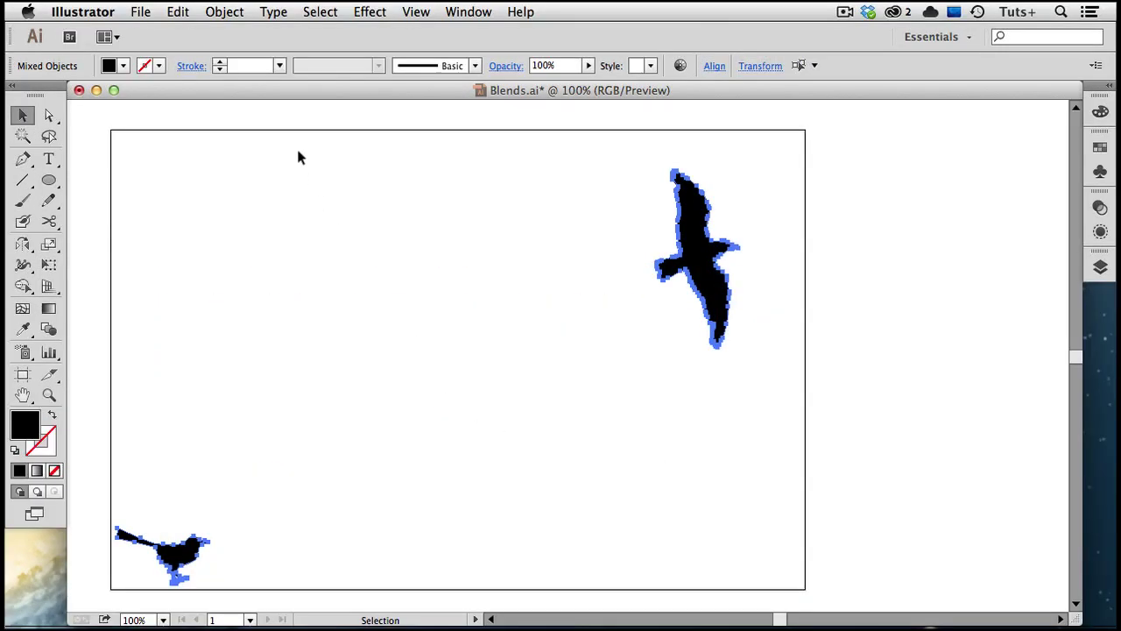
# Step: Blend the two black bird silhouettes together
pyautogui.click(226, 11)
pyautogui.moveTo(271, 375)
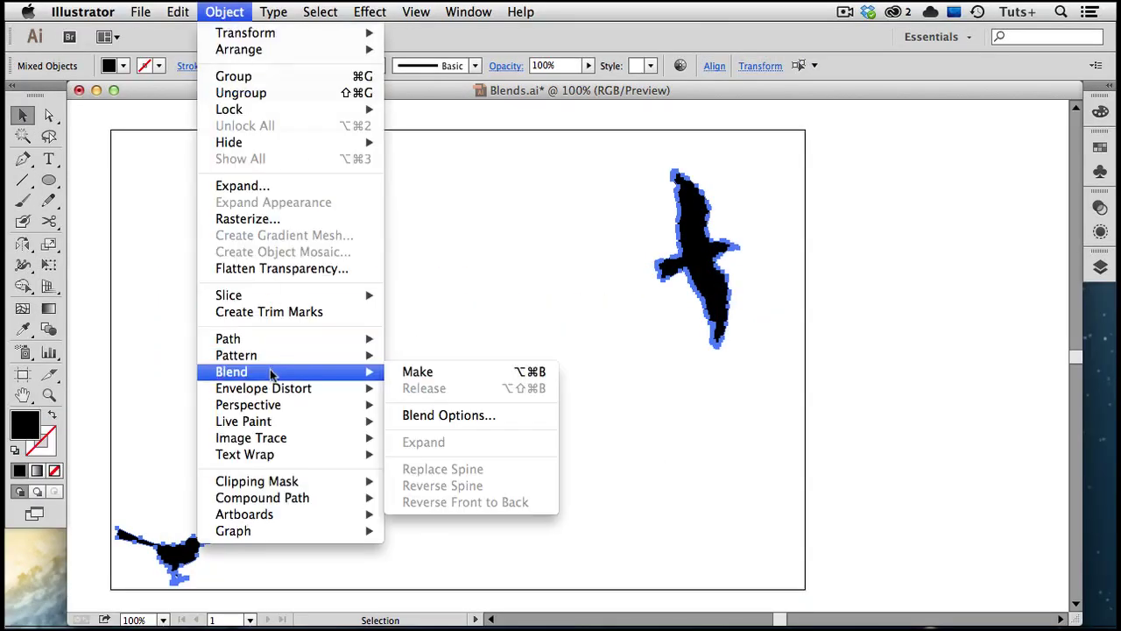
pyautogui.click(436, 375)
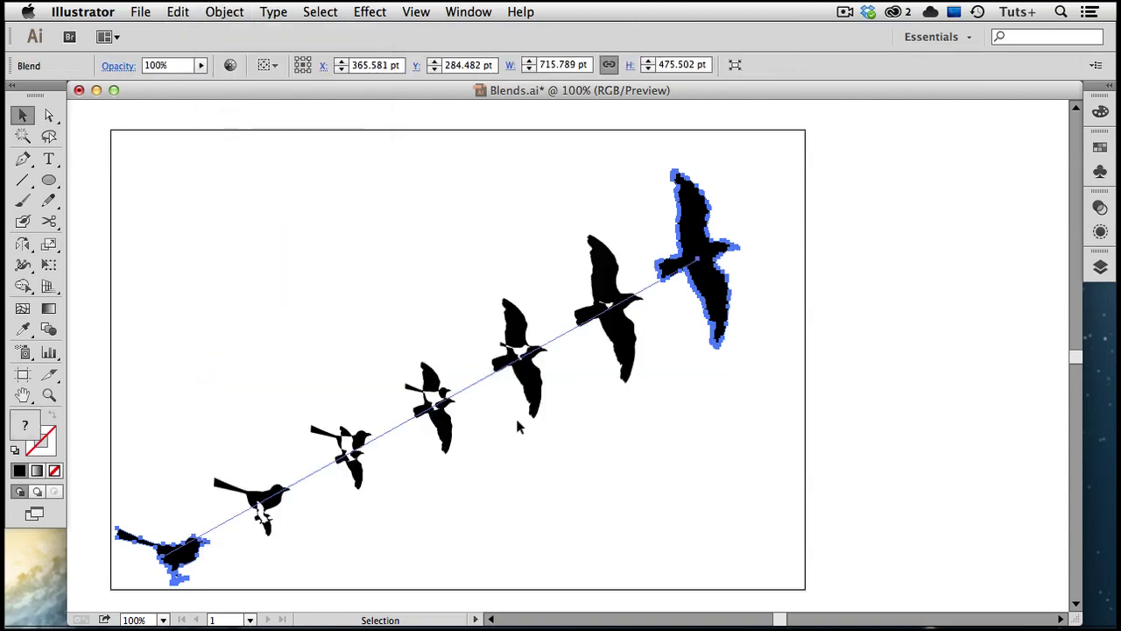
# Step: Move the top bird toward the lower right with the Direct Selection tool
pyautogui.click(710, 464)
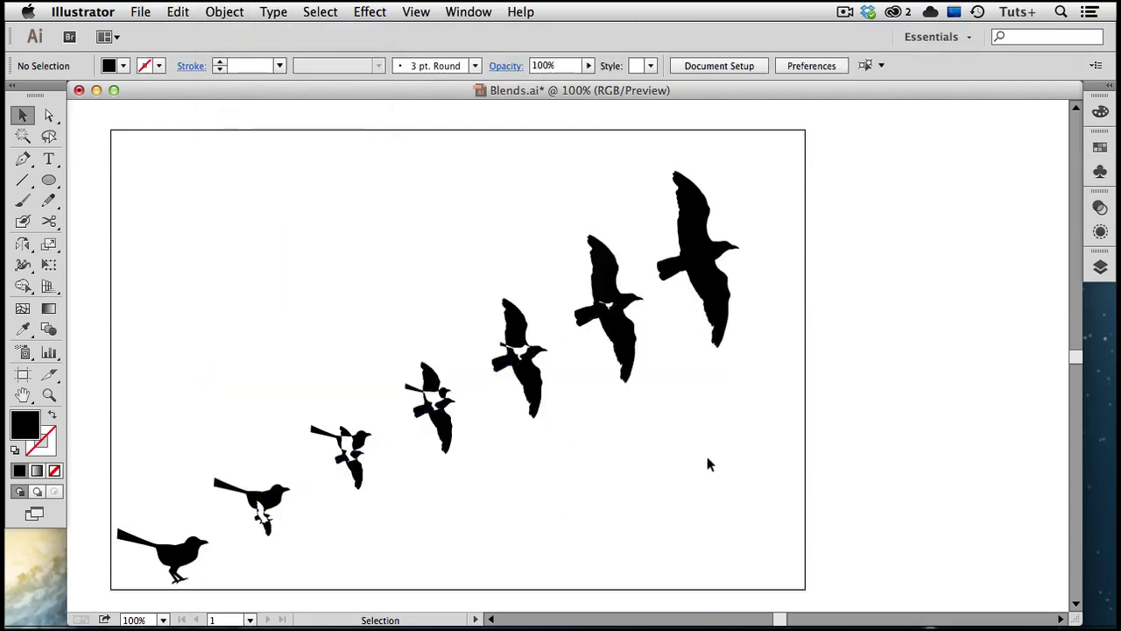
pyautogui.press('a')
pyautogui.click(703, 273)
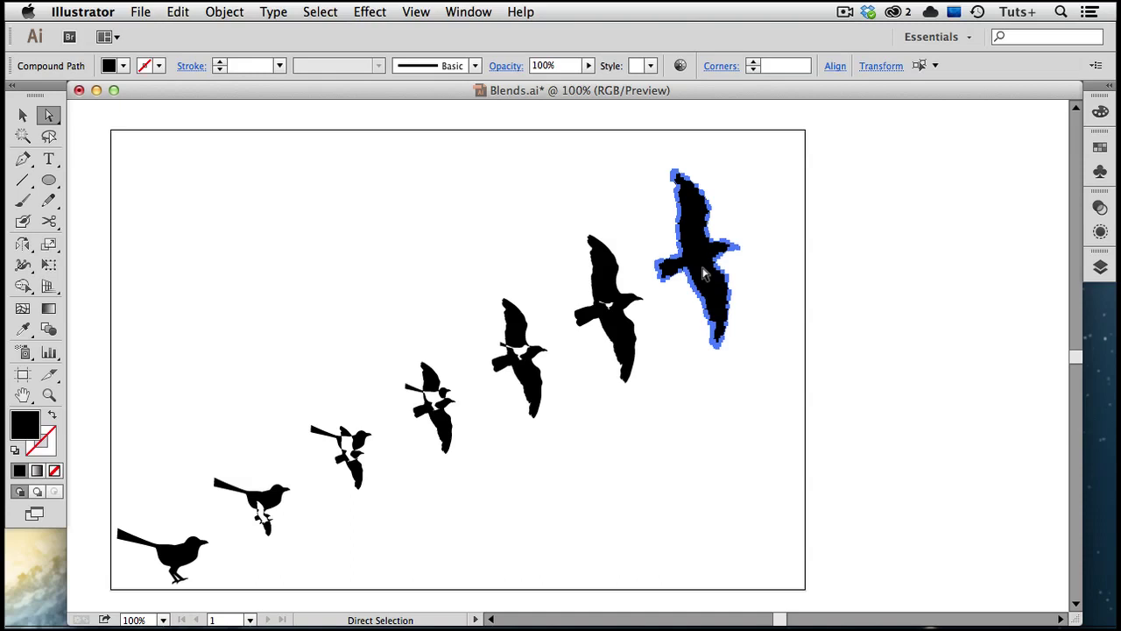
pyautogui.moveTo(703, 274); pyautogui.dragTo(743, 252)
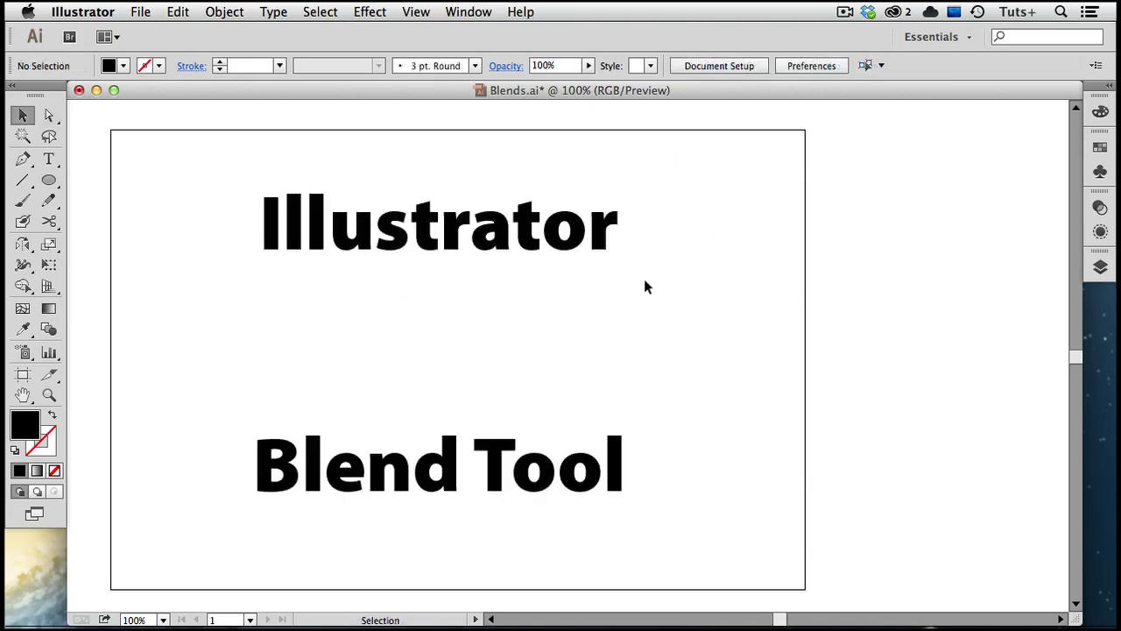
# Step: Select the 'Illustrator' and 'Blend Tool' text objects and make a blend between them
pyautogui.click(576, 251)
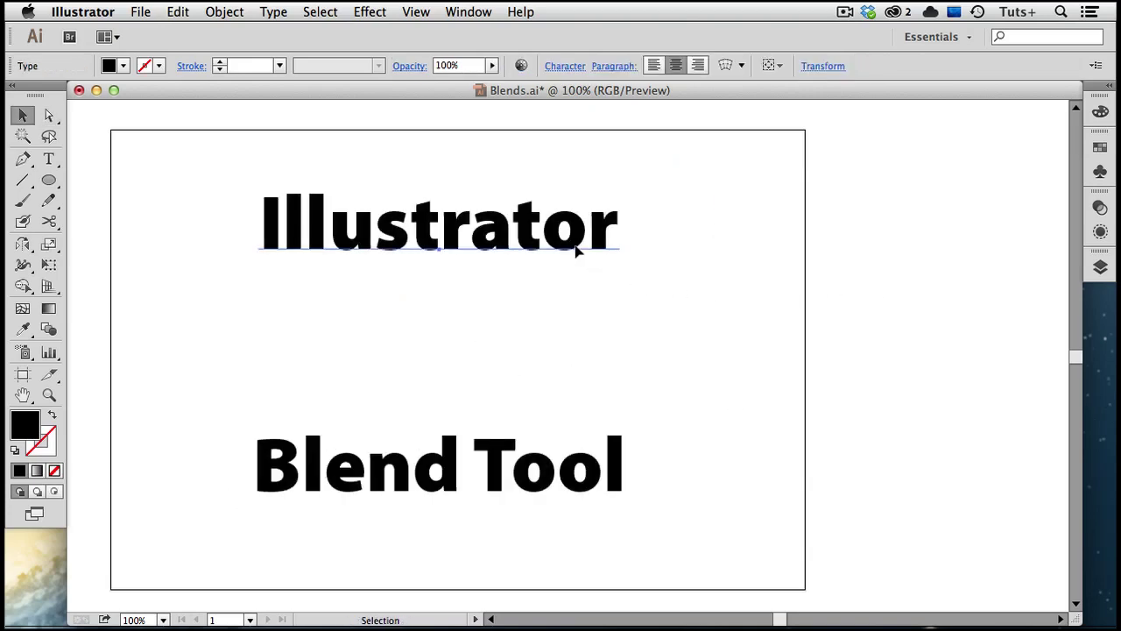
pyautogui.press('super+a')
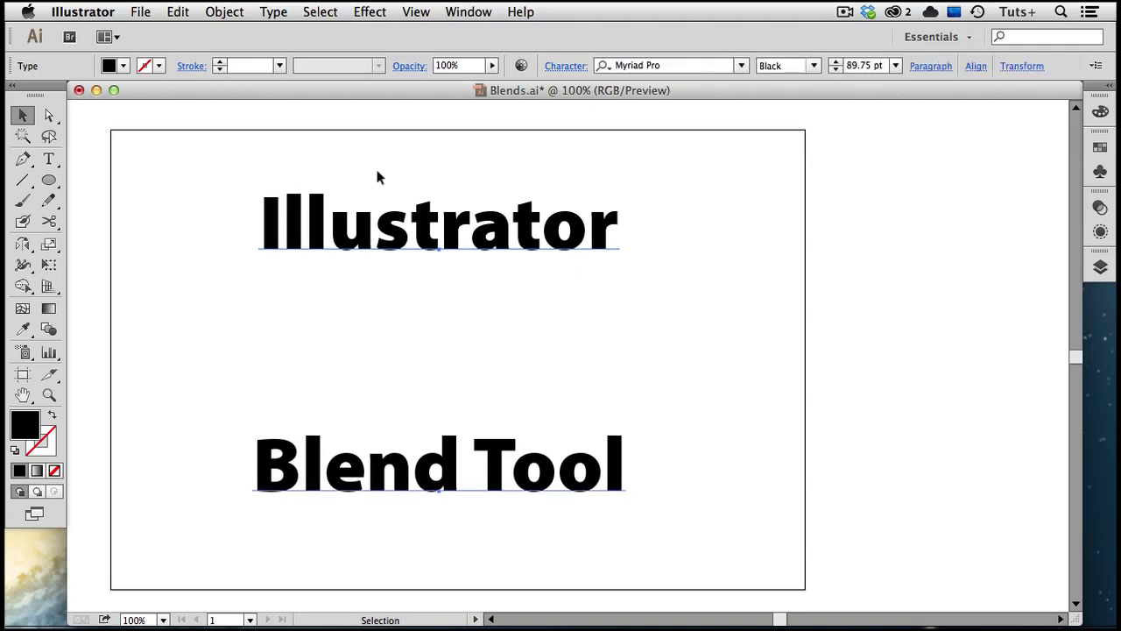
pyautogui.click(224, 11)
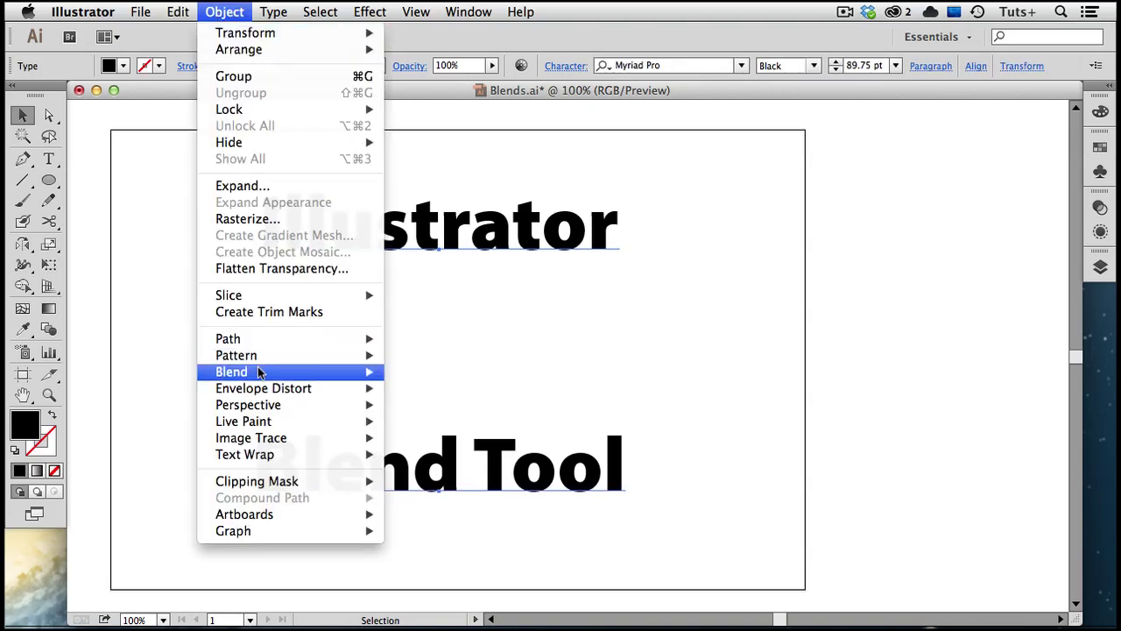
pyautogui.moveTo(307, 371)
pyautogui.click(438, 375)
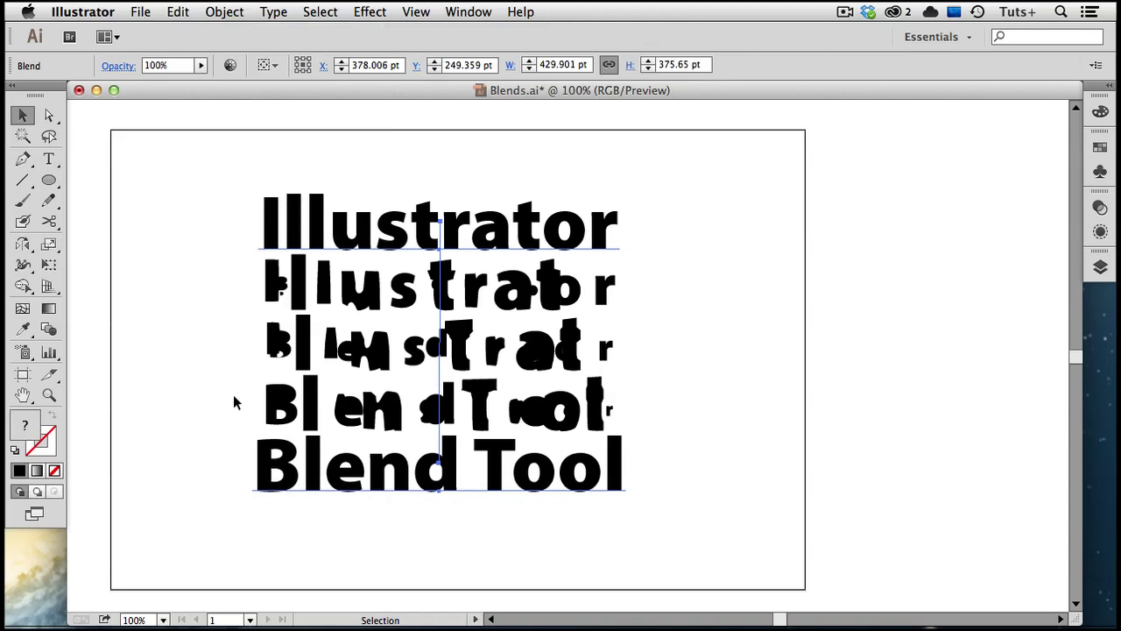
# Step: Set the text blend to Specified Steps, previewing 4 then raising it to 8, and confirm
pyautogui.doubleClick(50, 331)
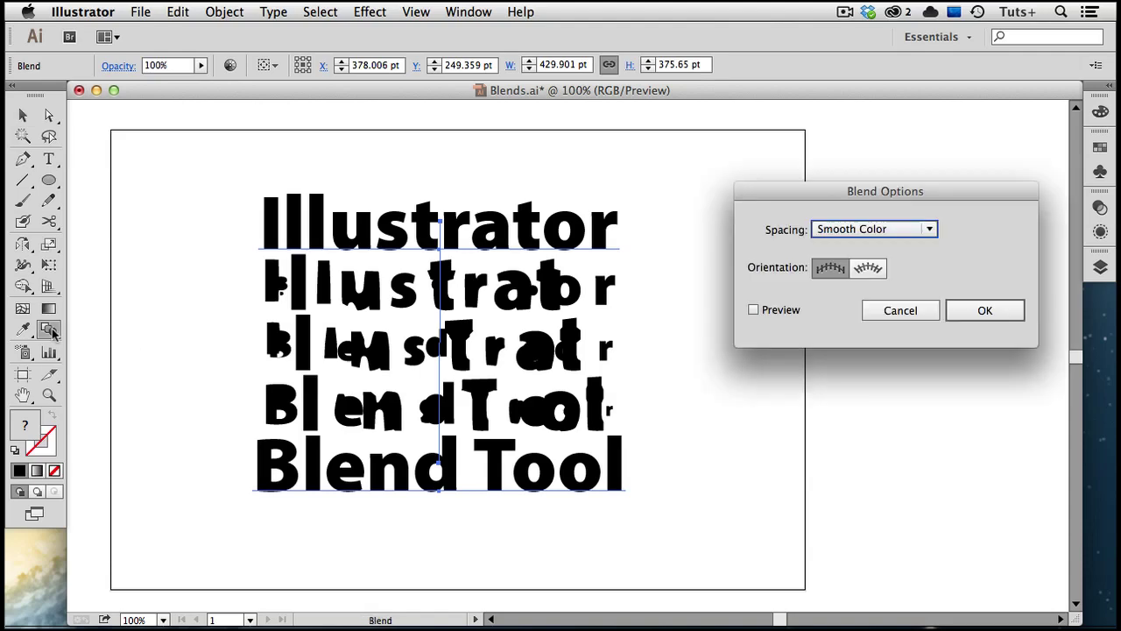
pyautogui.moveTo(763, 189); pyautogui.dragTo(692, 175)
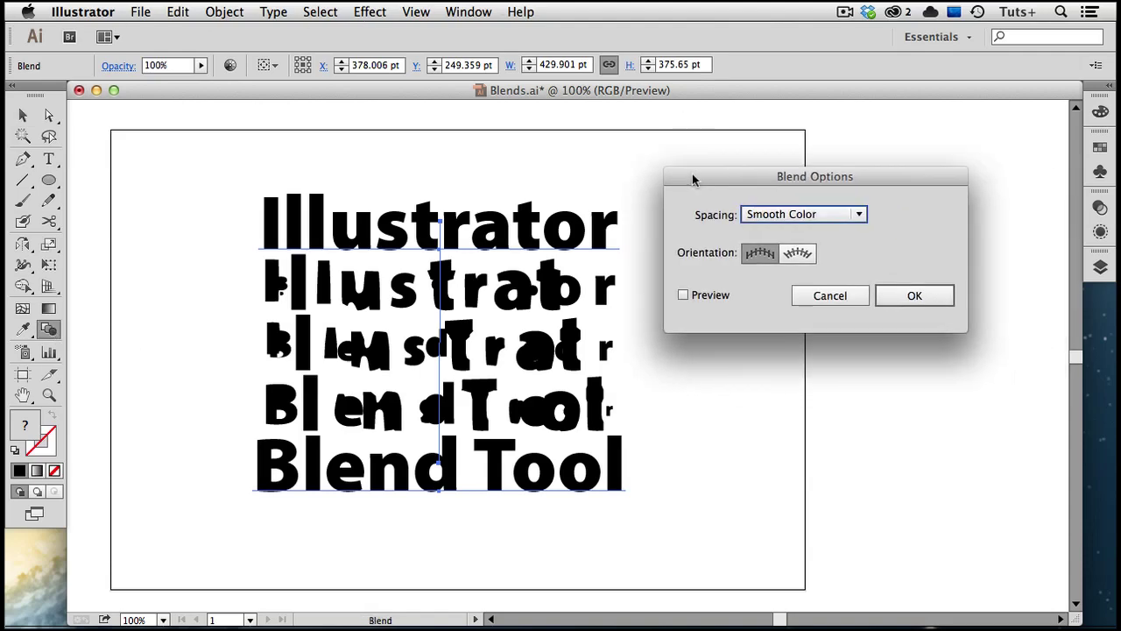
pyautogui.click(755, 214)
pyautogui.click(773, 251)
pyautogui.write('4')
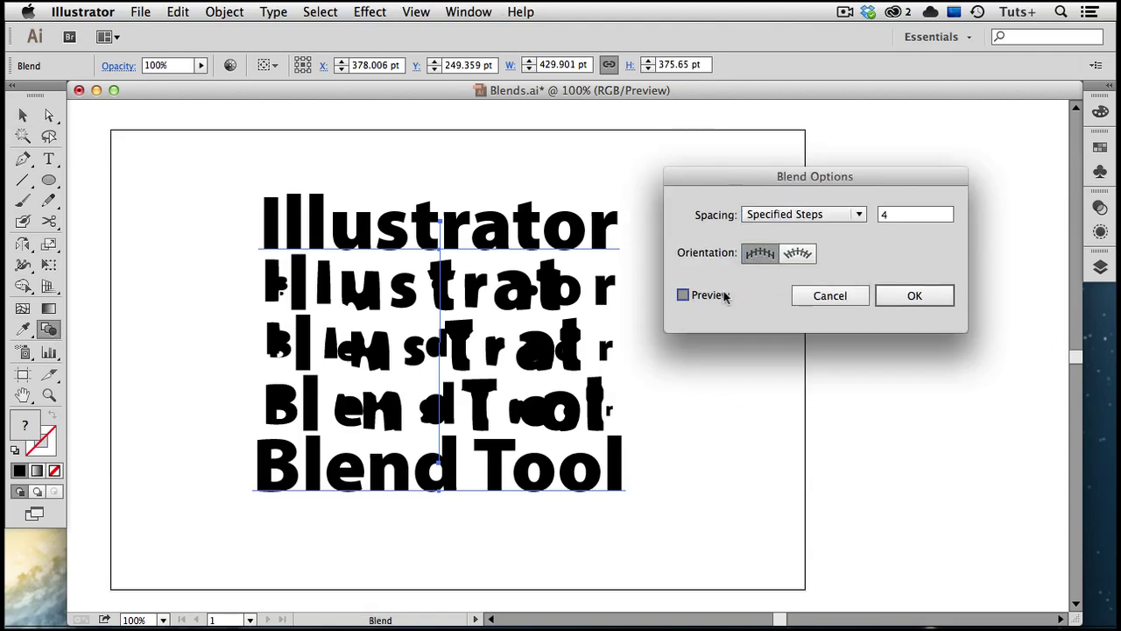
pyautogui.click(683, 295)
pyautogui.click(892, 215)
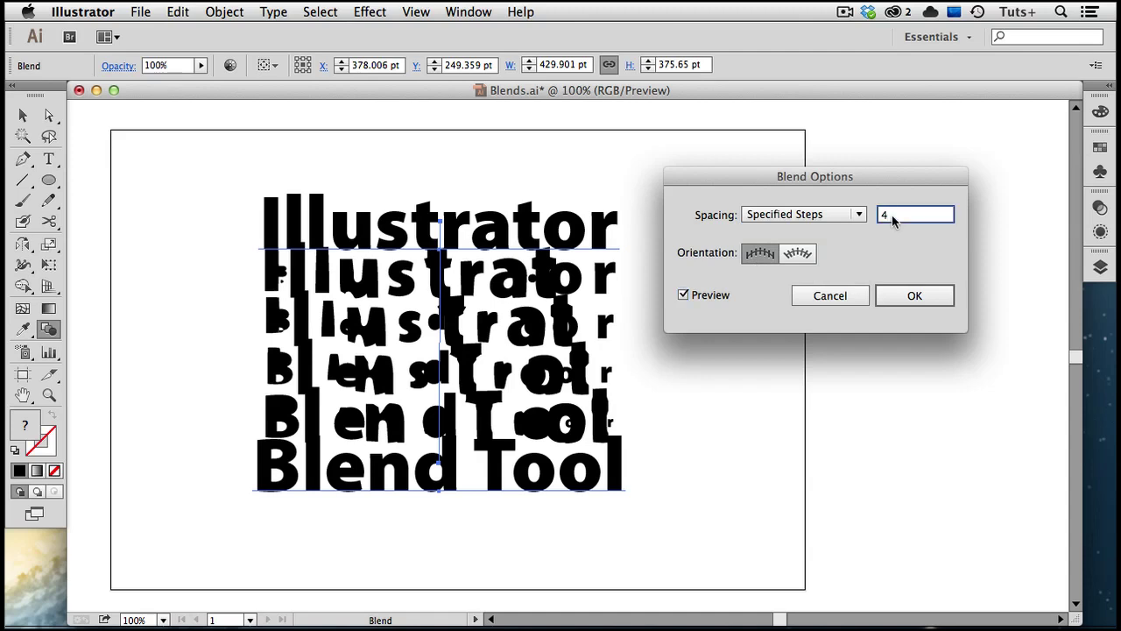
pyautogui.press('Up')
pyautogui.press('Up')
pyautogui.press('Up')
pyautogui.press('Up')
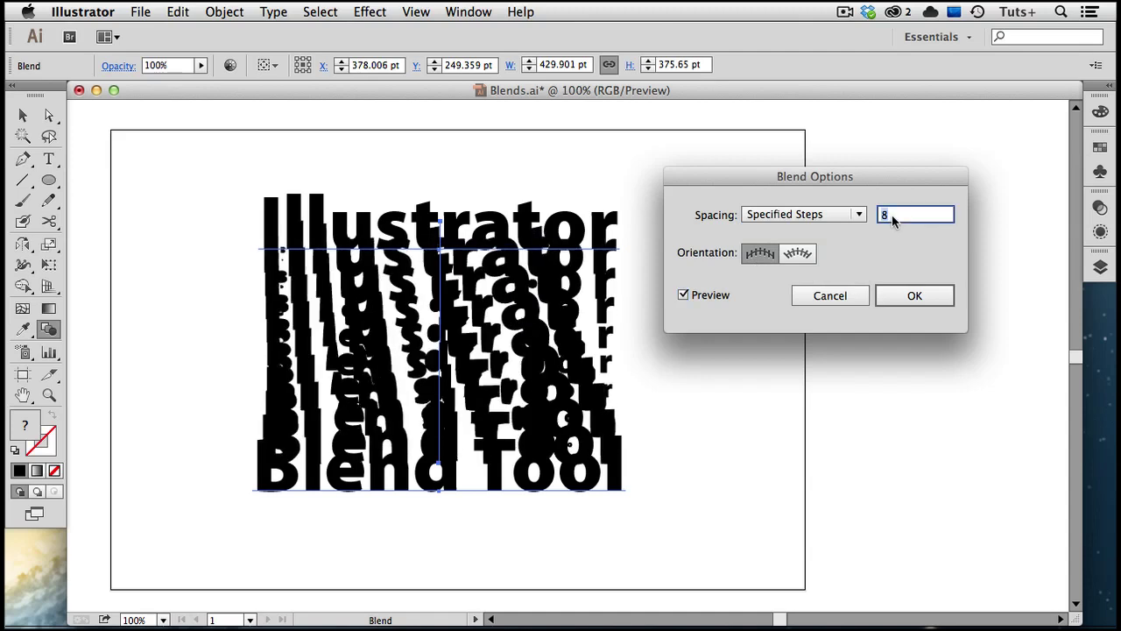
pyautogui.click(911, 296)
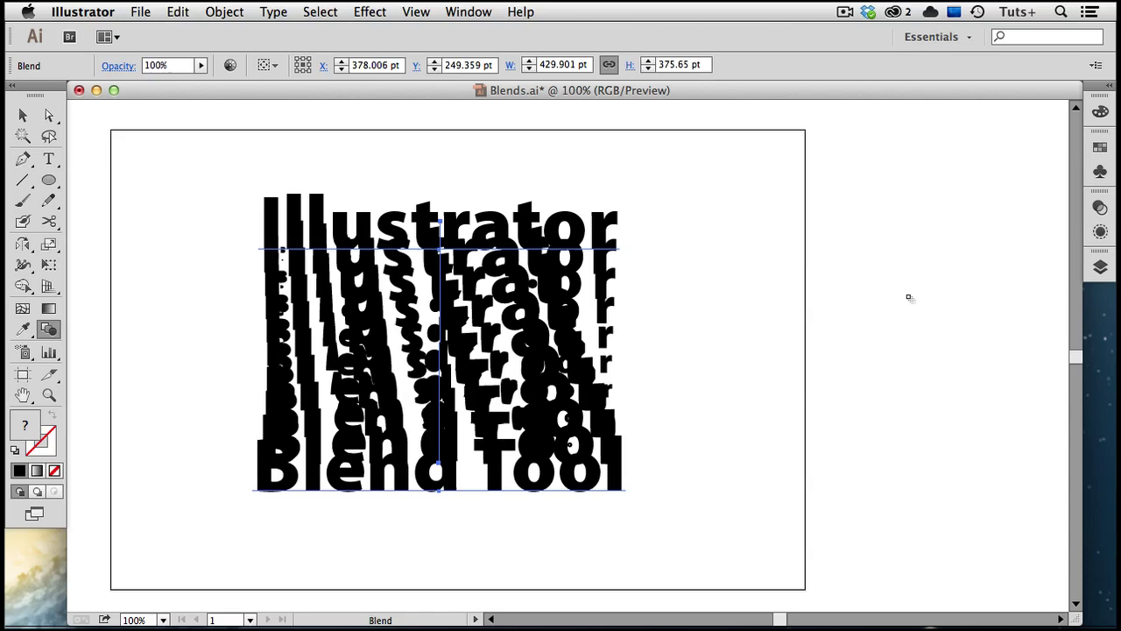
# Step: Change the bottom text from 'Blend Tool' to 'Blending'
pyautogui.press('t')
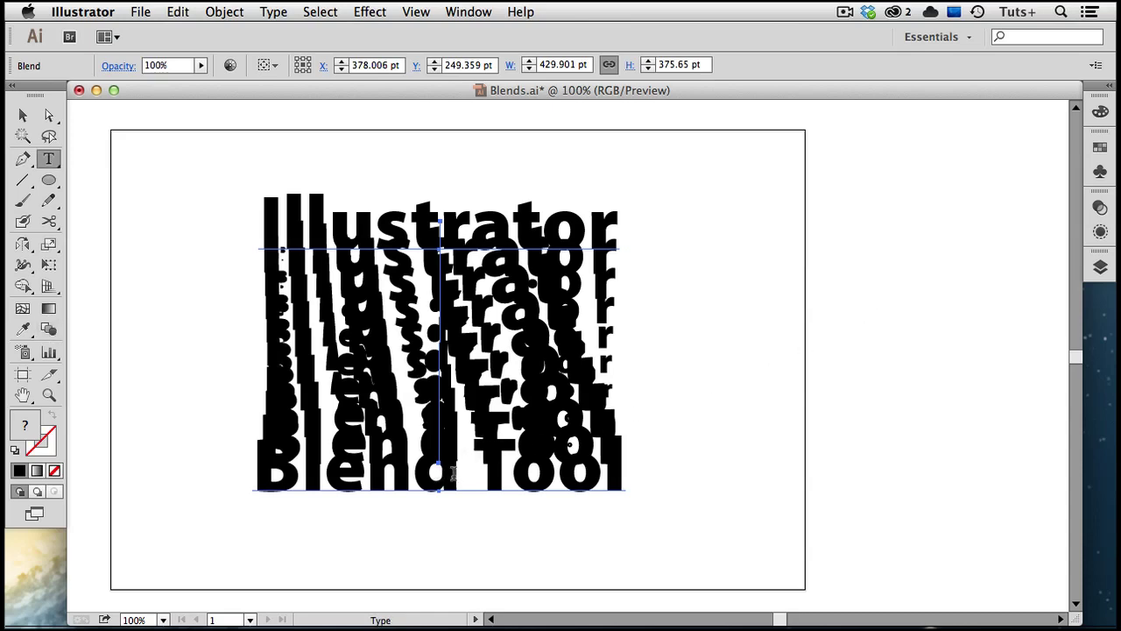
pyautogui.moveTo(457, 474); pyautogui.dragTo(656, 476)
pyautogui.write('ing')
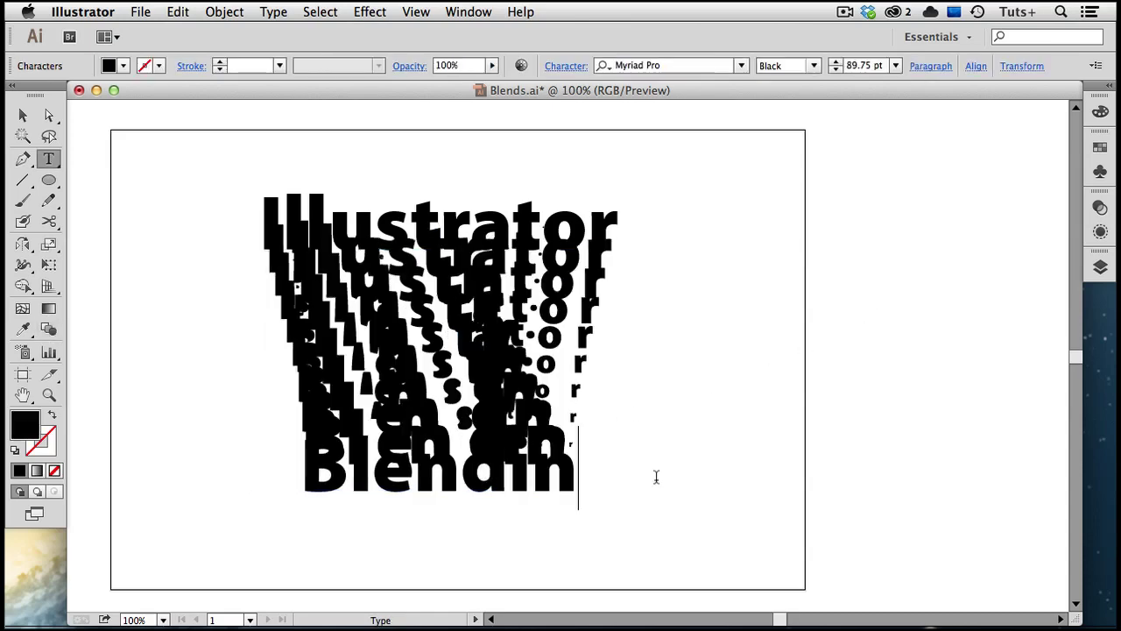
pyautogui.keyDown('super'); pyautogui.click(656, 477); pyautogui.keyUp('super')
# Step: Colour 'Blending' RGB Magenta from the Swatches panel and deselect
pyautogui.moveTo(283, 468); pyautogui.dragTo(594, 478)
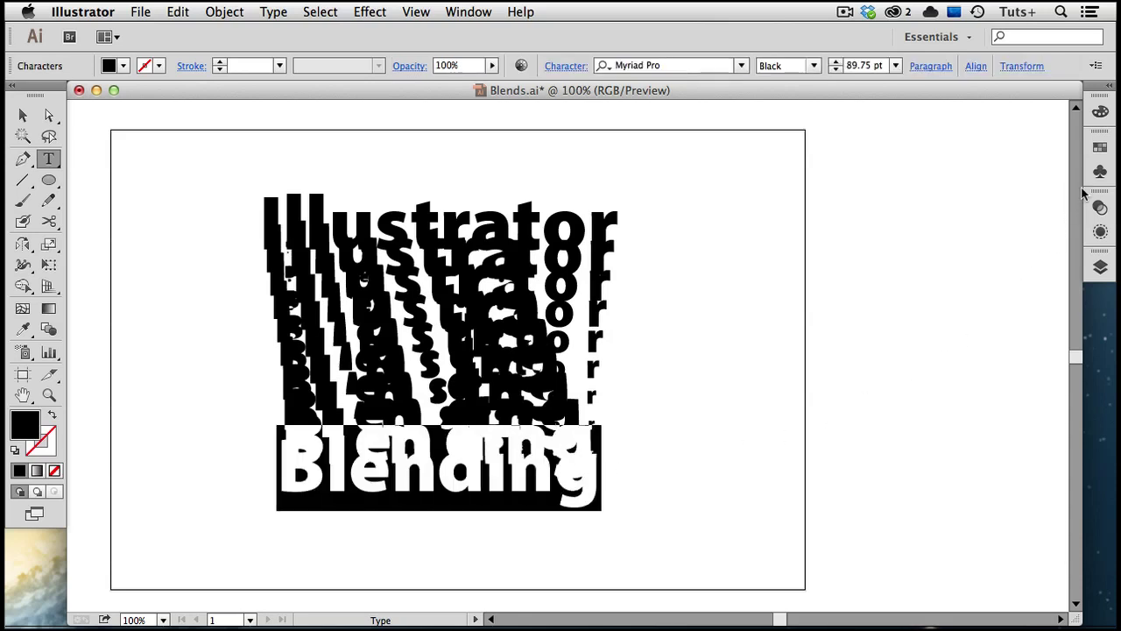
pyautogui.click(1100, 147)
pyautogui.click(1049, 189)
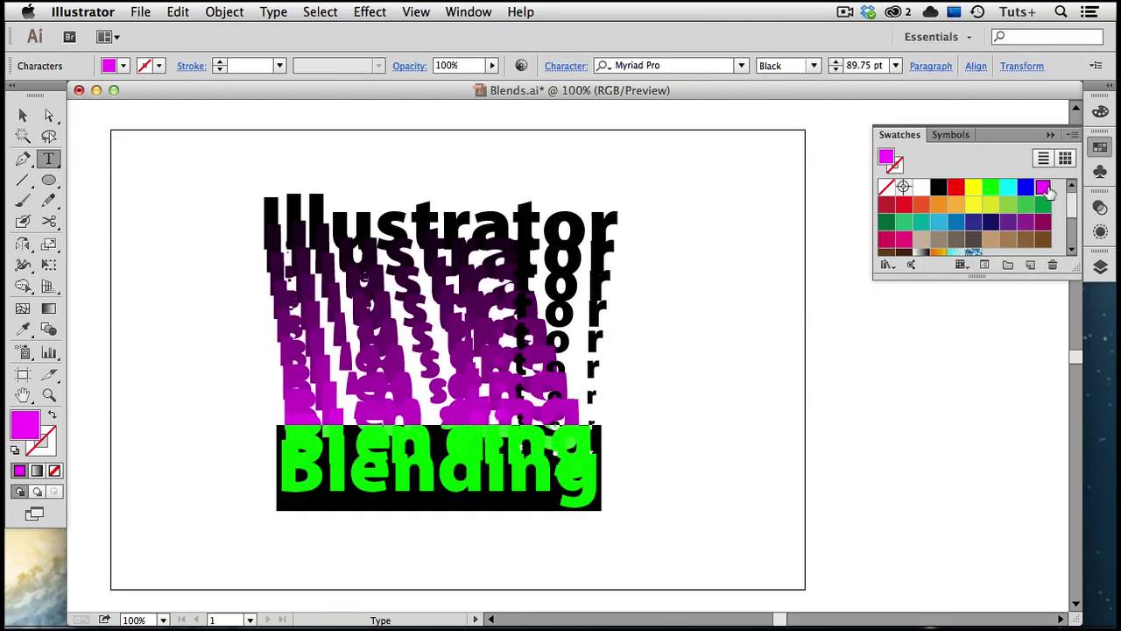
pyautogui.press('super+shift+a')
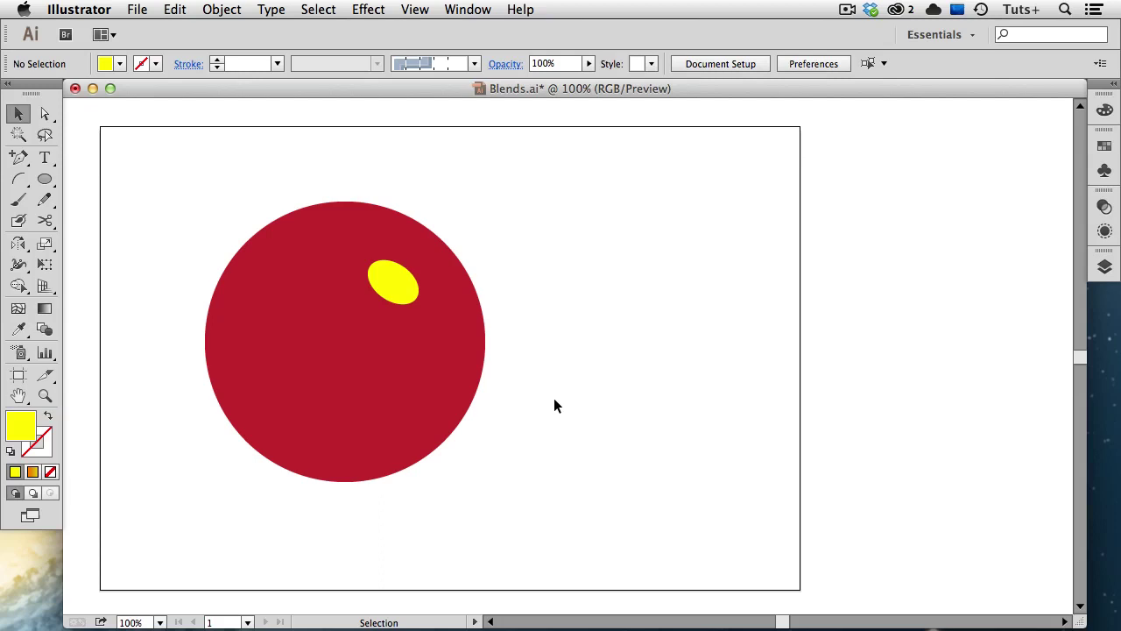
# Step: Blend the yellow ellipse and red circle with Ctrl+Alt+B
pyautogui.click(399, 291)
pyautogui.keyDown('shift'); pyautogui.click(396, 356); pyautogui.keyUp('shift')
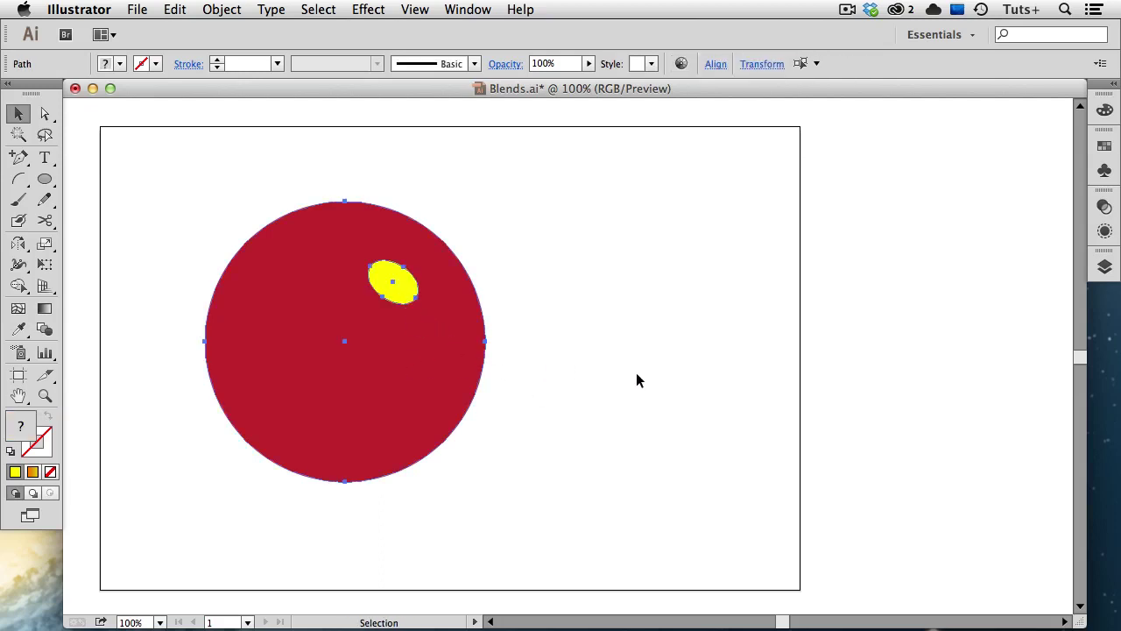
pyautogui.hotkey('ctrl', 'alt', 'b')
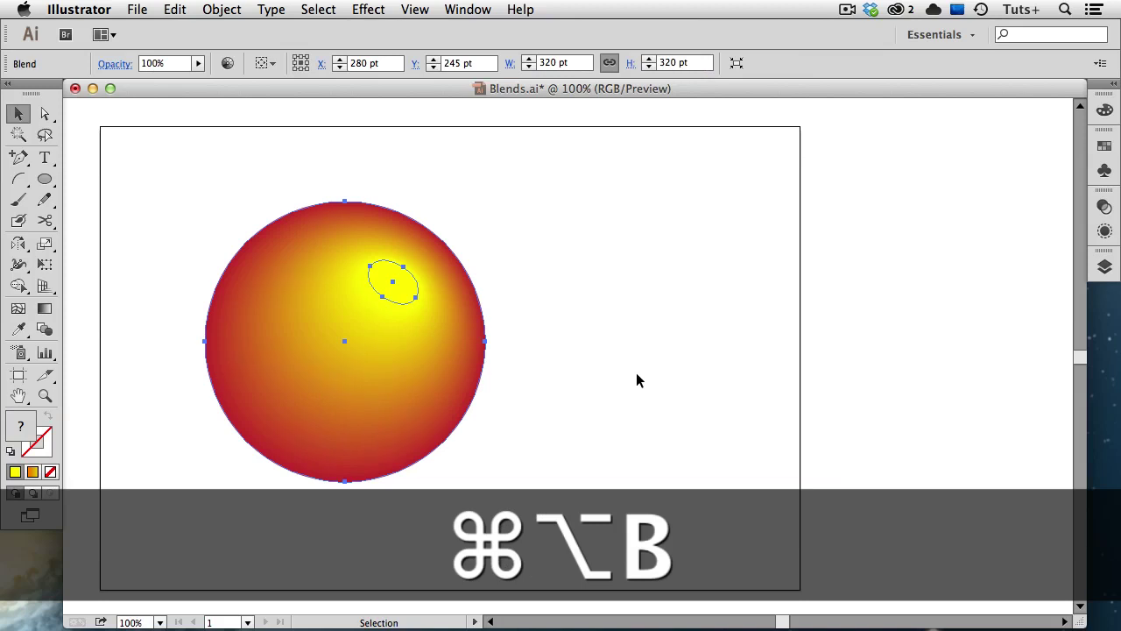
# Step: Move the yellow highlight ellipse to the circle's lower left with Direct Selection
pyautogui.click(637, 374)
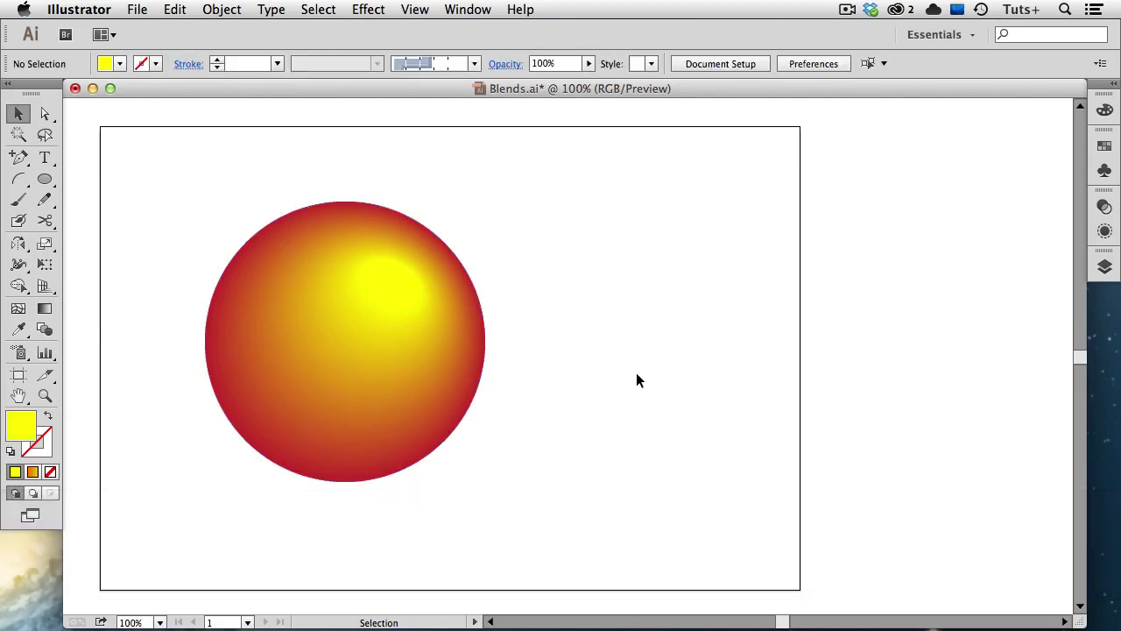
pyautogui.press('a')
pyautogui.click(399, 290)
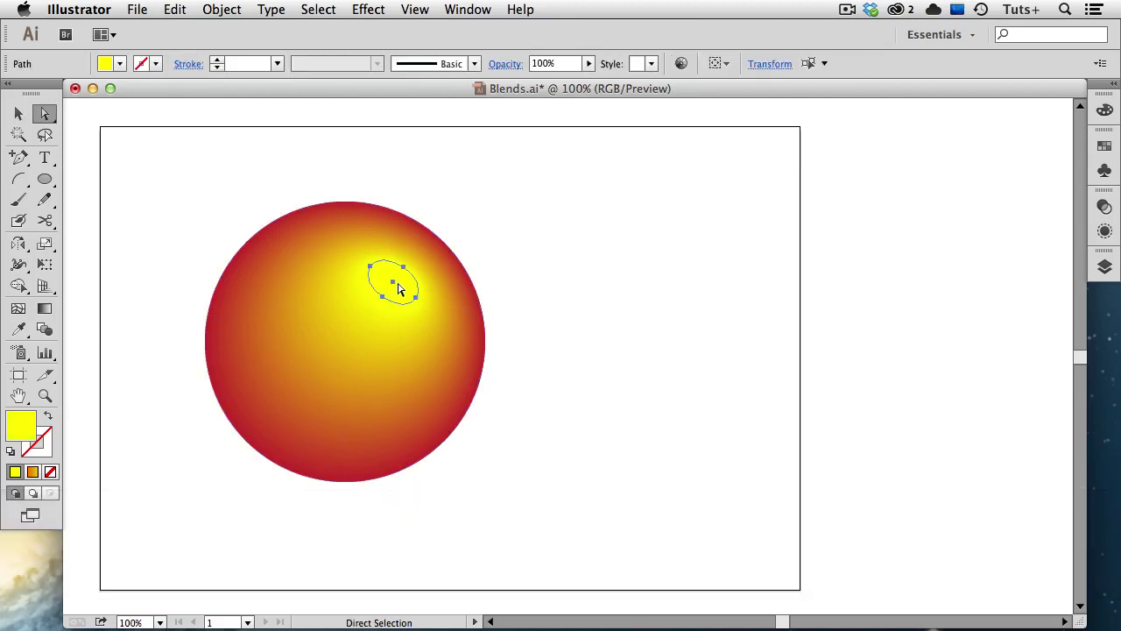
pyautogui.moveTo(399, 289); pyautogui.dragTo(273, 410)
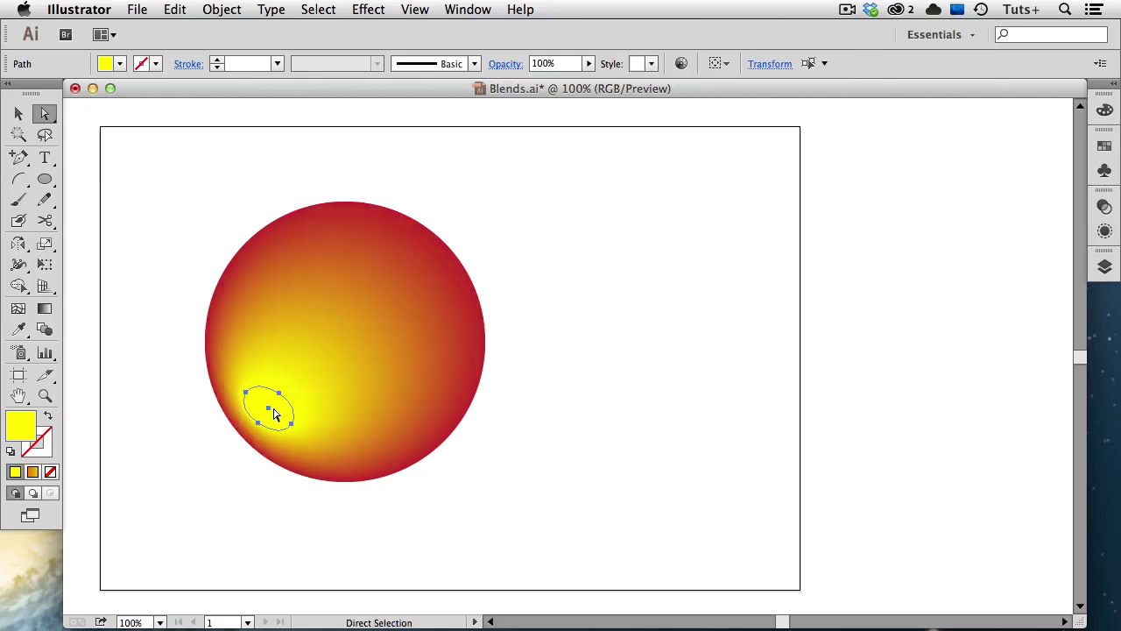
pyautogui.click(559, 474)
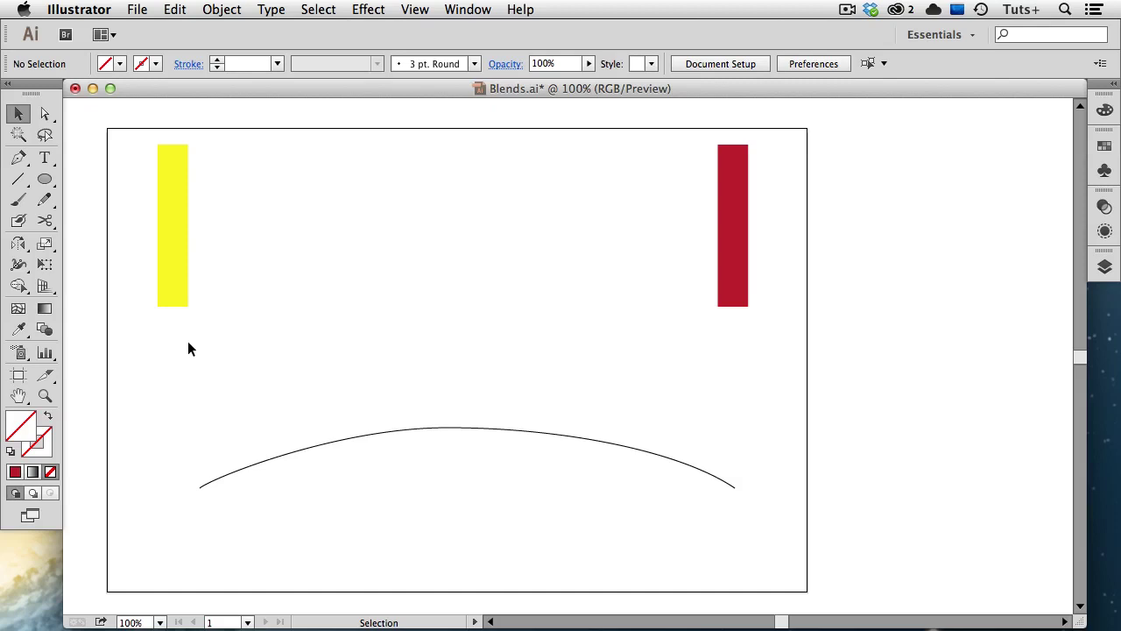
# Step: With the Blend tool, click the yellow rectangle then the red rectangle to blend them
pyautogui.click(55, 332)
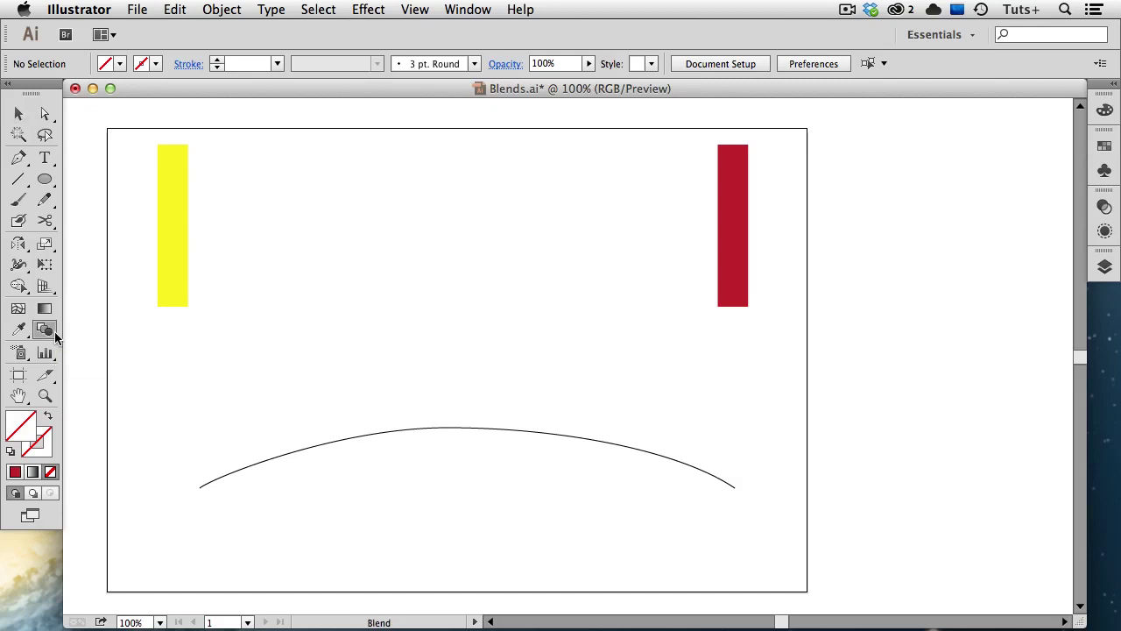
pyautogui.click(170, 260)
pyautogui.click(728, 232)
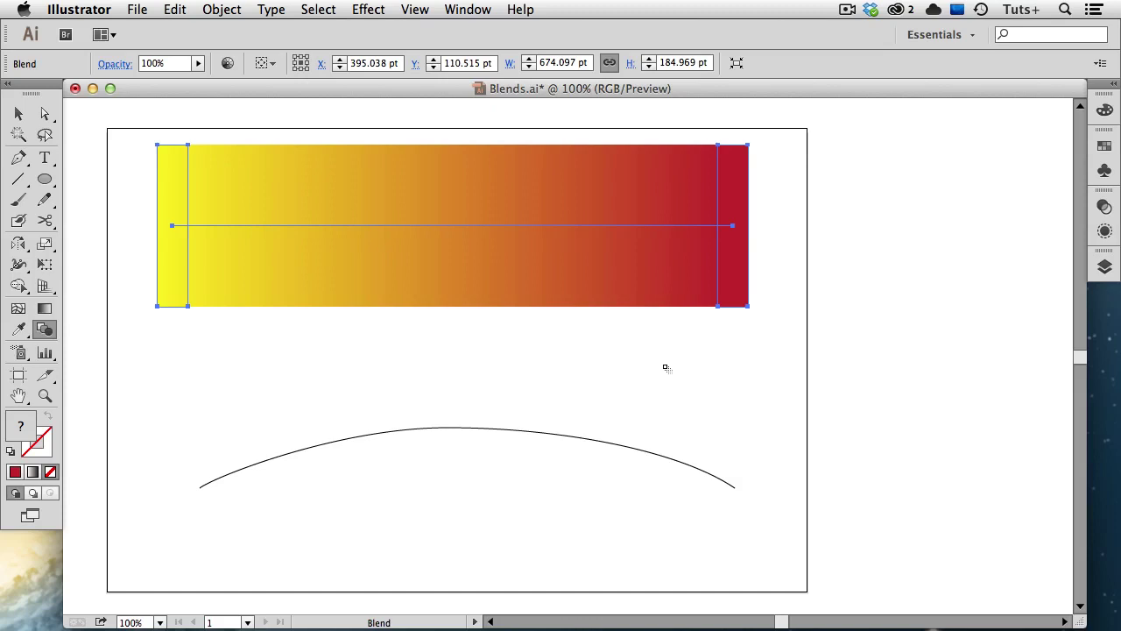
# Step: Undo the yellow-to-red rectangle blend, recreate it, then undo it again so the bars stay separate
pyautogui.press('super+z')
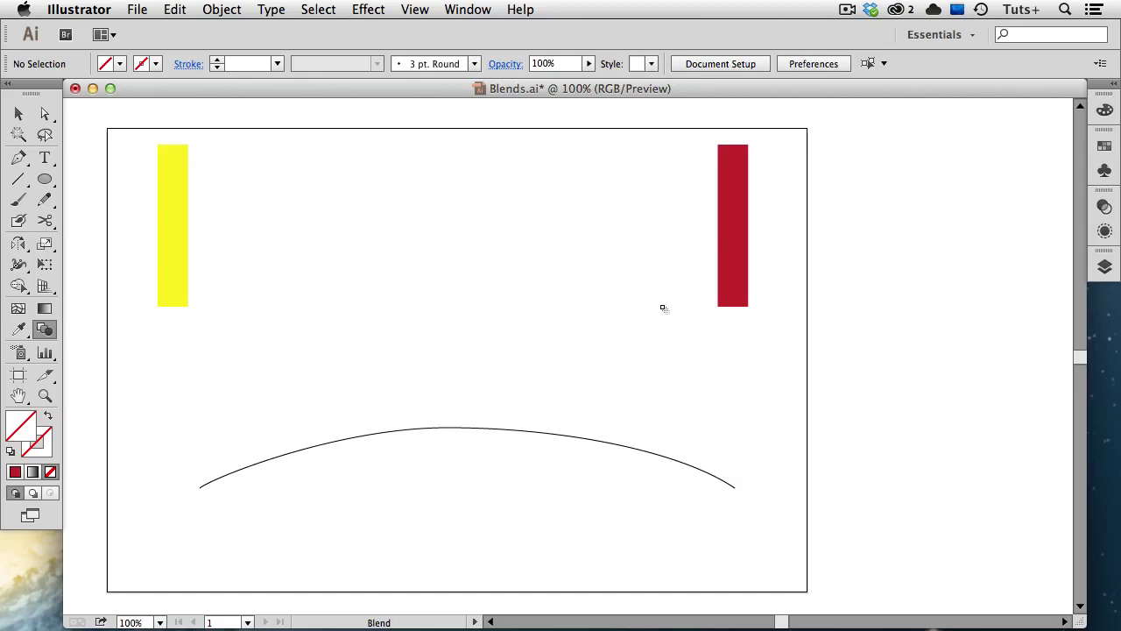
pyautogui.click(748, 306)
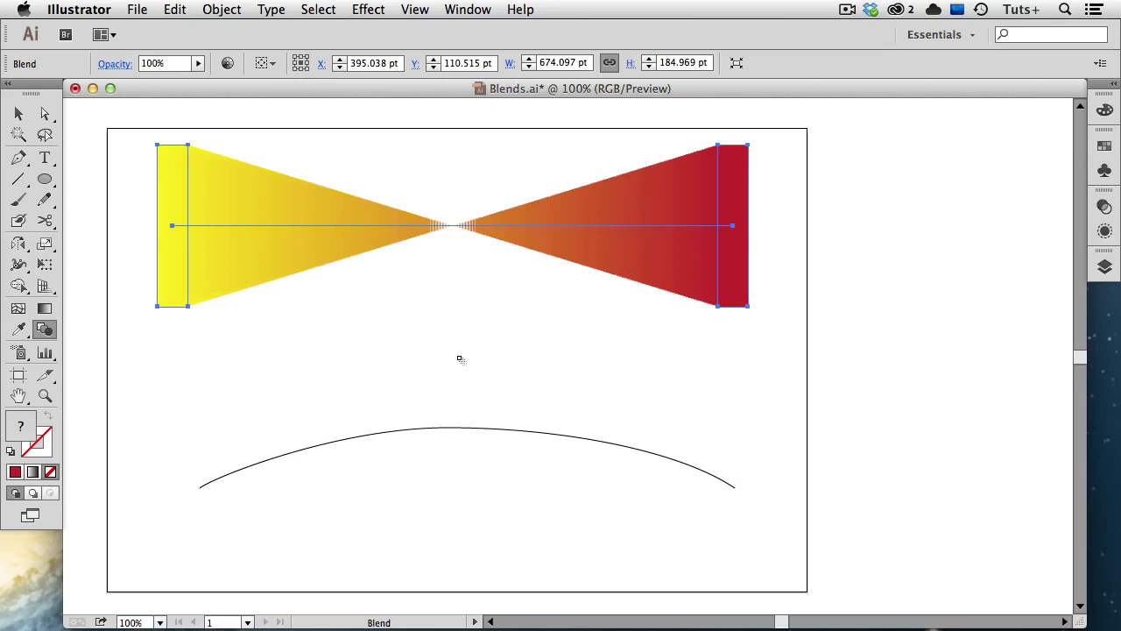
pyautogui.press('super+z')
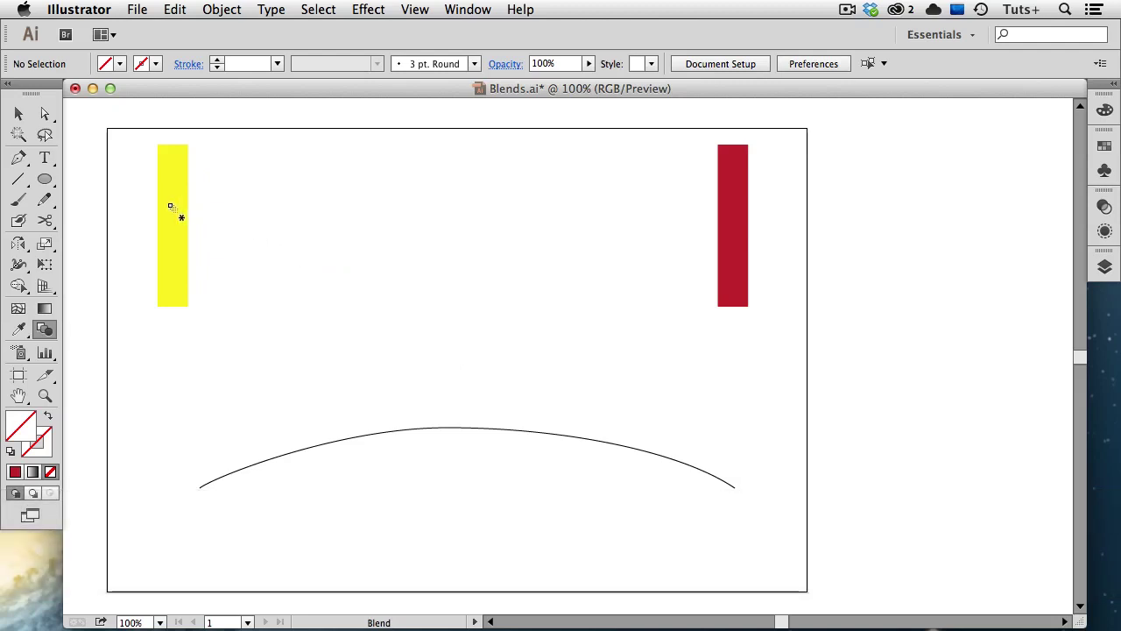
# Step: Blend the yellow rectangle into the red one using Specified Steps of 8
pyautogui.click(171, 209)
pyautogui.press('alt')
pyautogui.keyDown('alt'); pyautogui.click(729, 217); pyautogui.keyUp('alt')
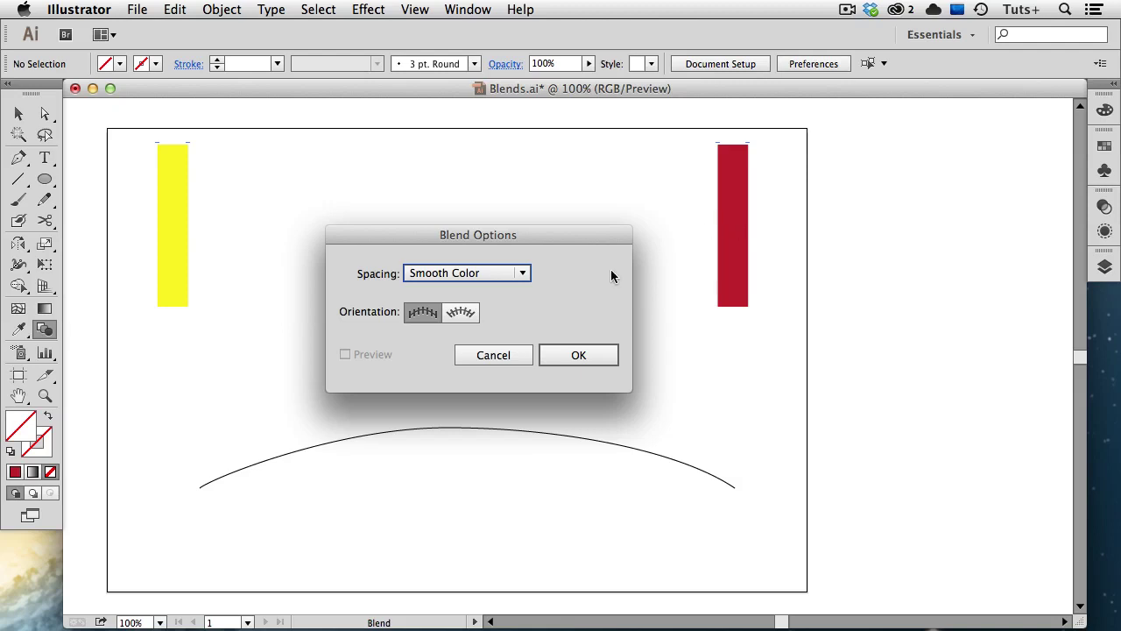
pyautogui.click(524, 273)
pyautogui.click(485, 312)
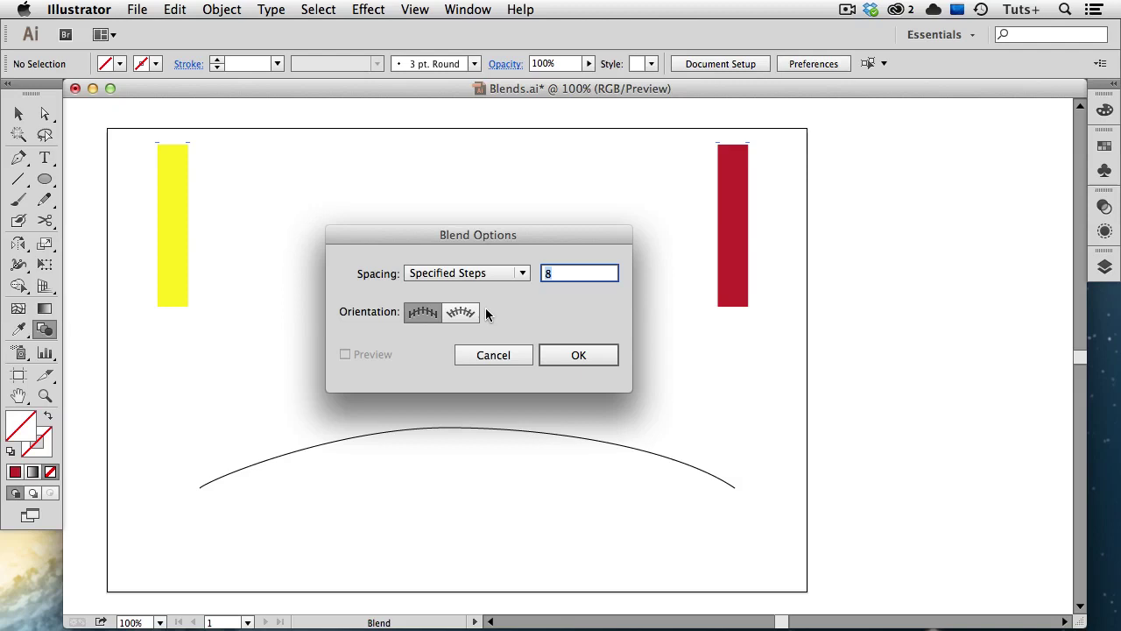
pyautogui.click(544, 353)
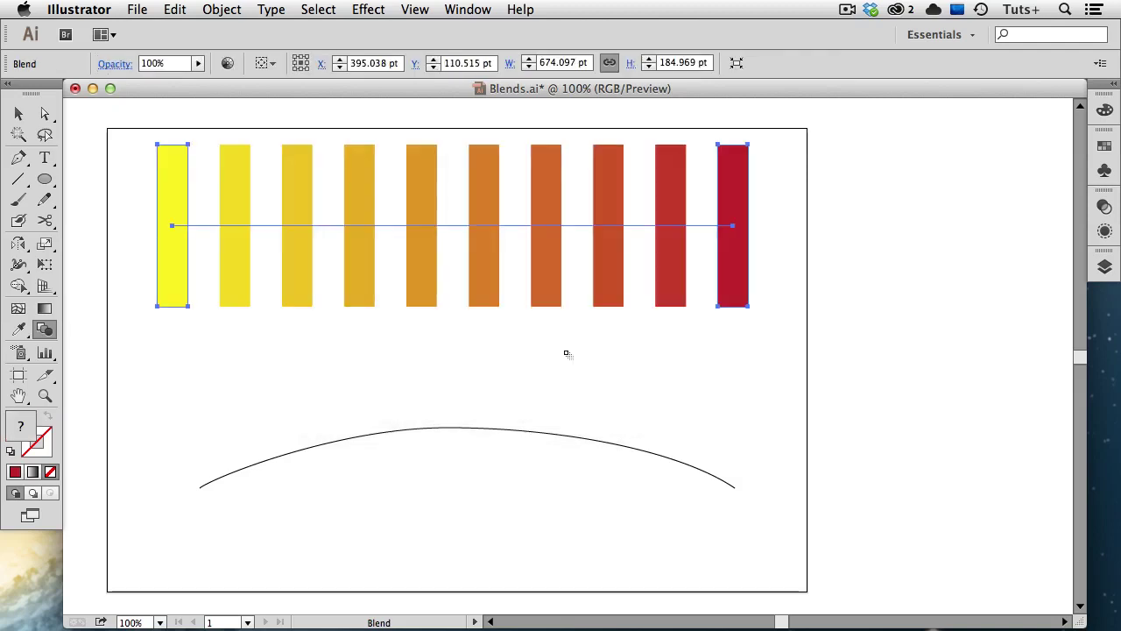
pyautogui.press('a')
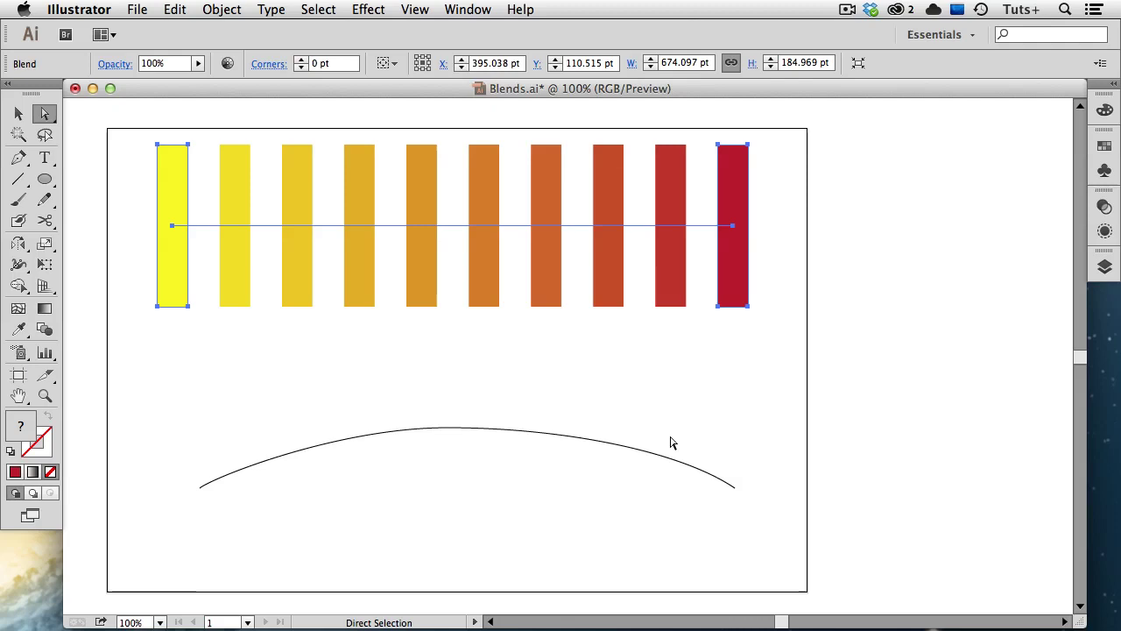
# Step: Select the bar blend with the curved line and replace the blend's spine with the curve
pyautogui.press('v')
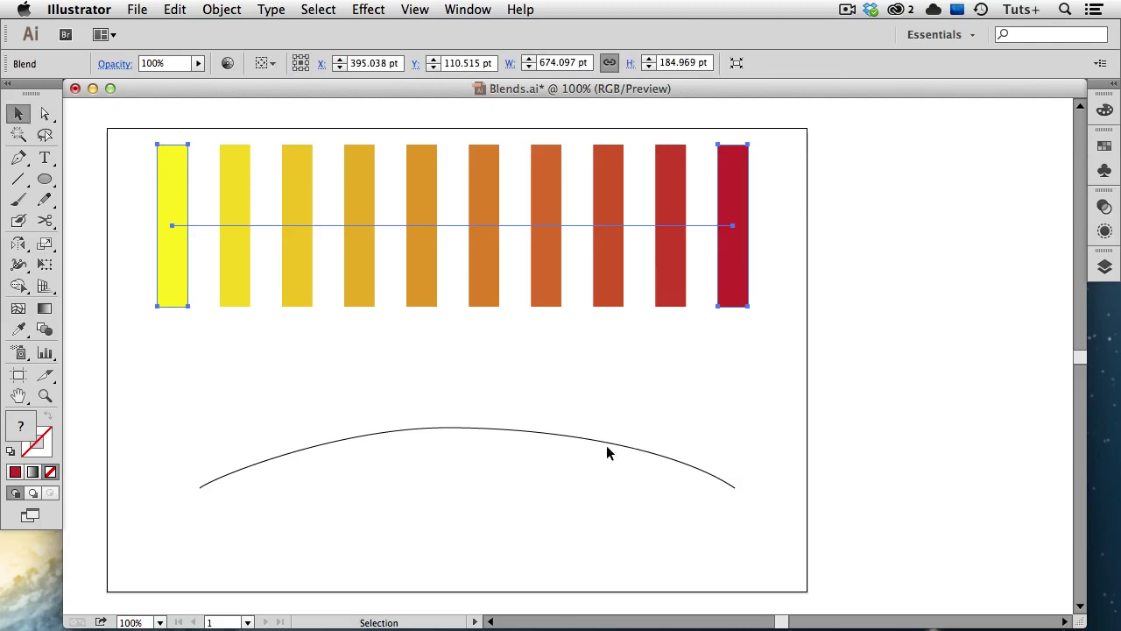
pyautogui.keyDown('shift'); pyautogui.click(604, 440); pyautogui.keyUp('shift')
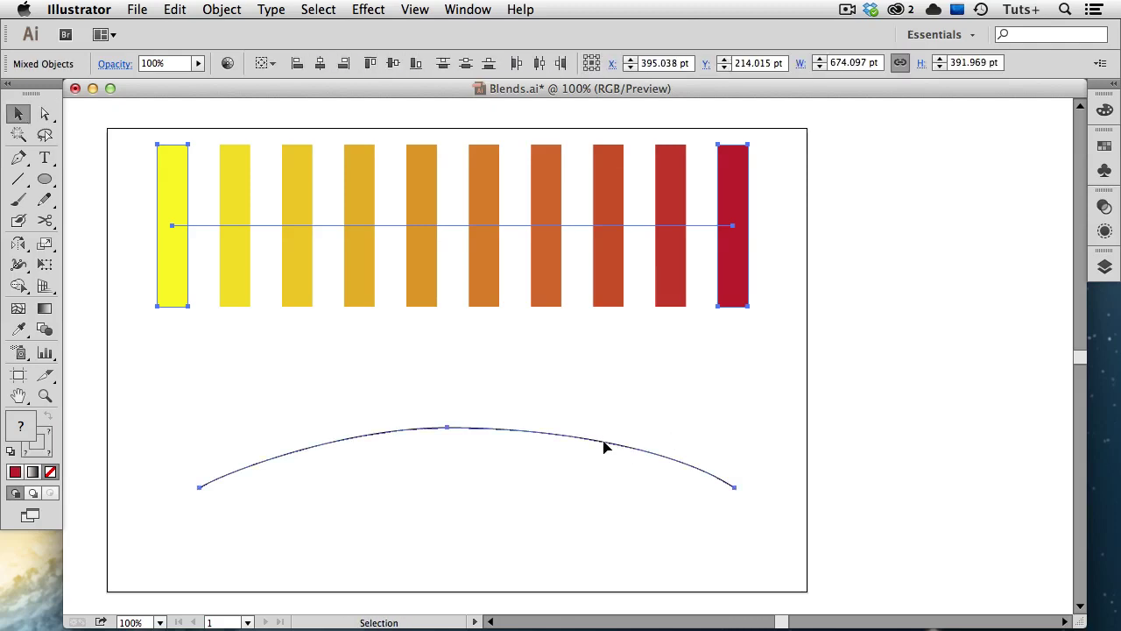
pyautogui.click(220, 11)
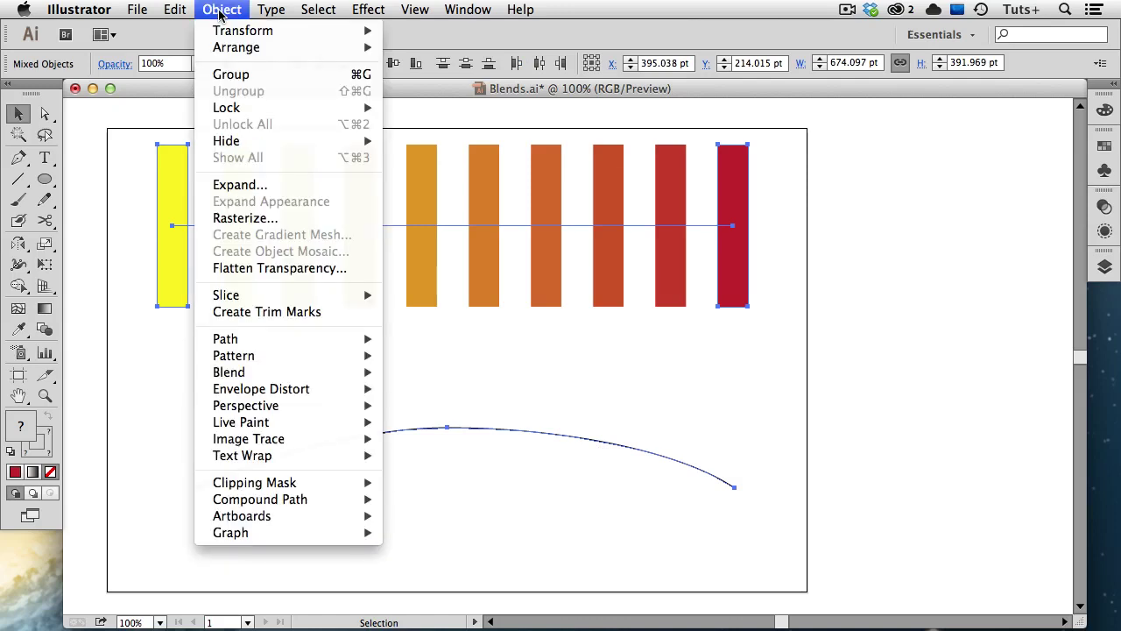
pyautogui.moveTo(291, 376)
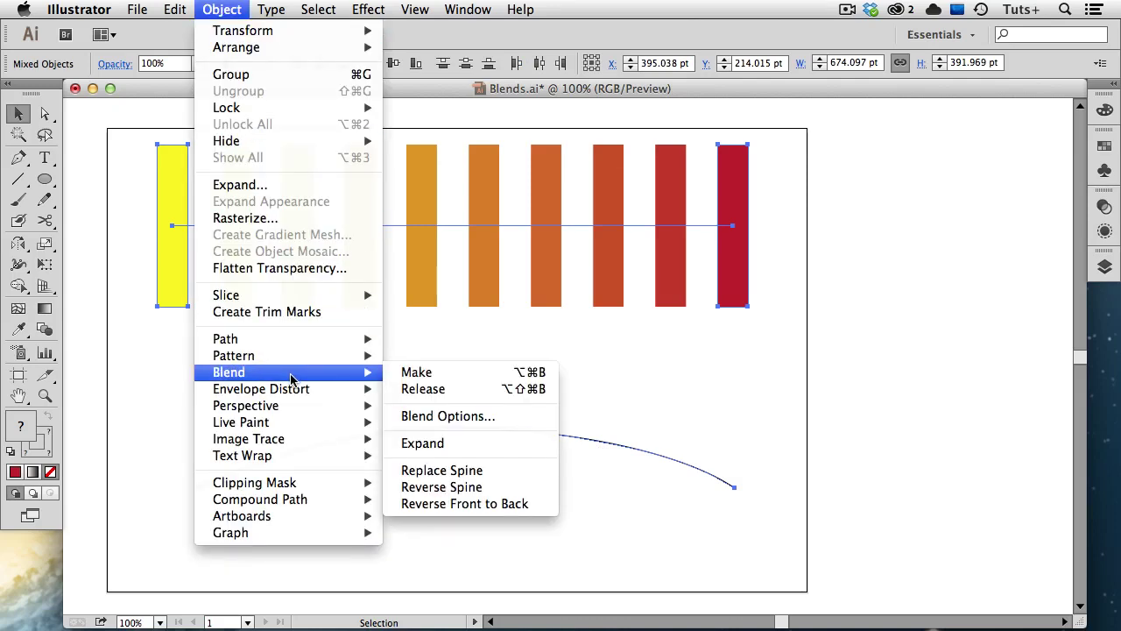
pyautogui.click(490, 470)
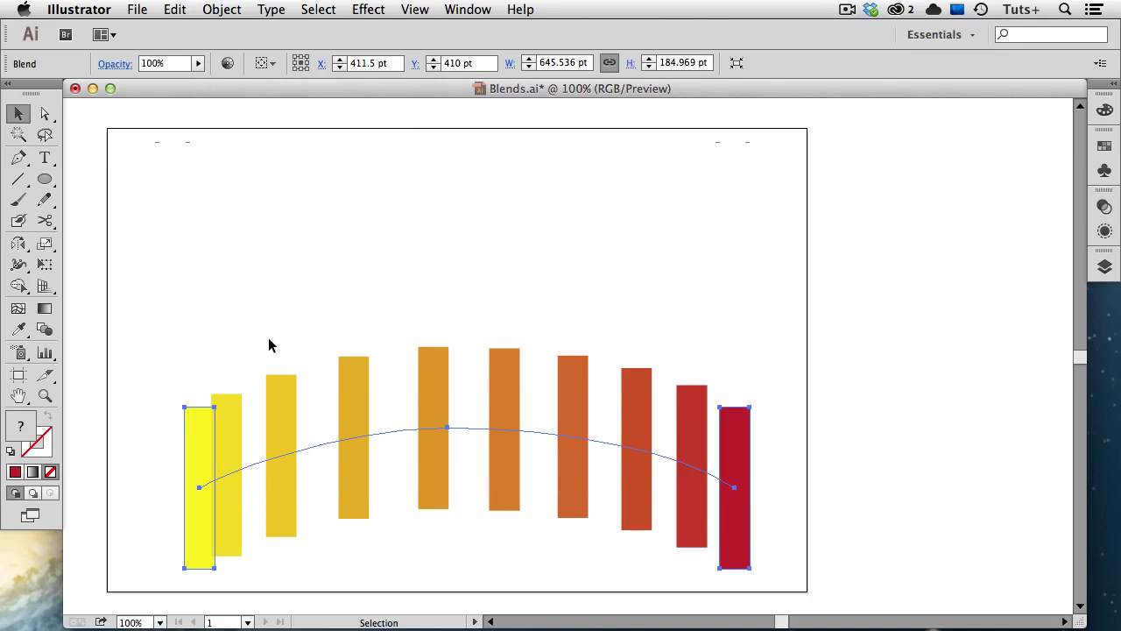
# Step: In Blend Options, set orientation to Align to Path with Preview on
pyautogui.doubleClick(45, 329)
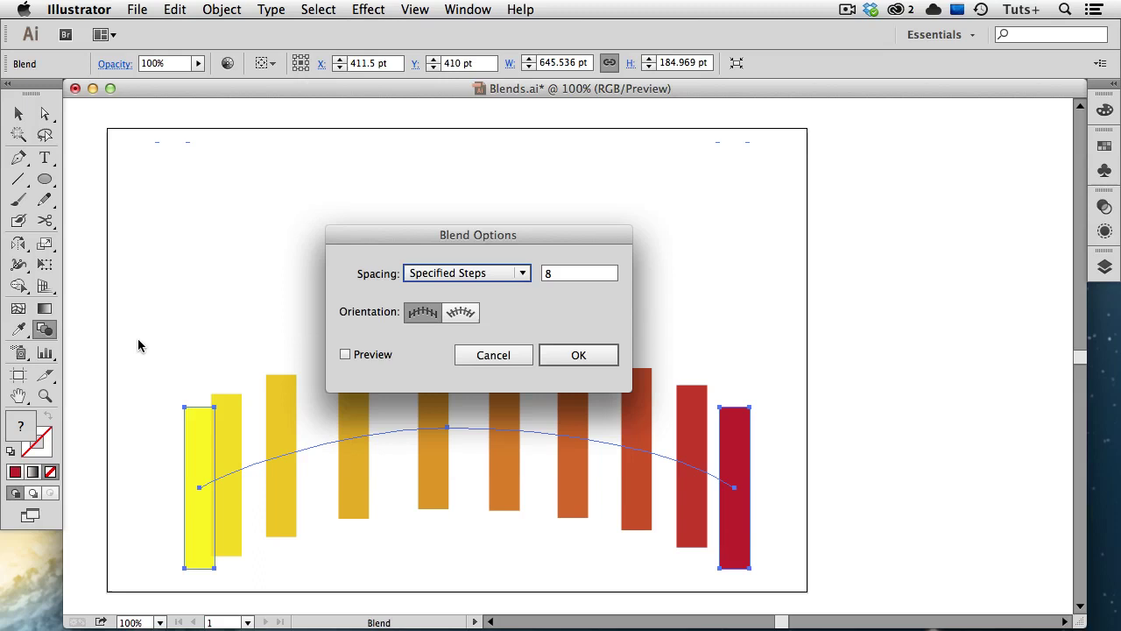
pyautogui.moveTo(364, 244); pyautogui.dragTo(386, 146)
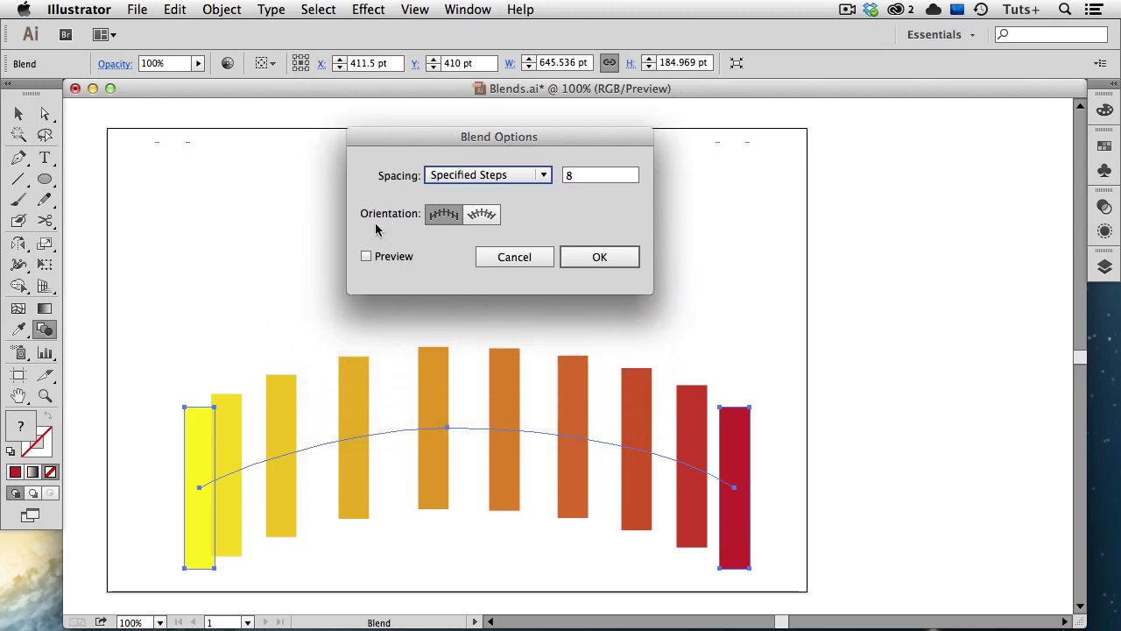
pyautogui.click(480, 219)
pyautogui.click(366, 256)
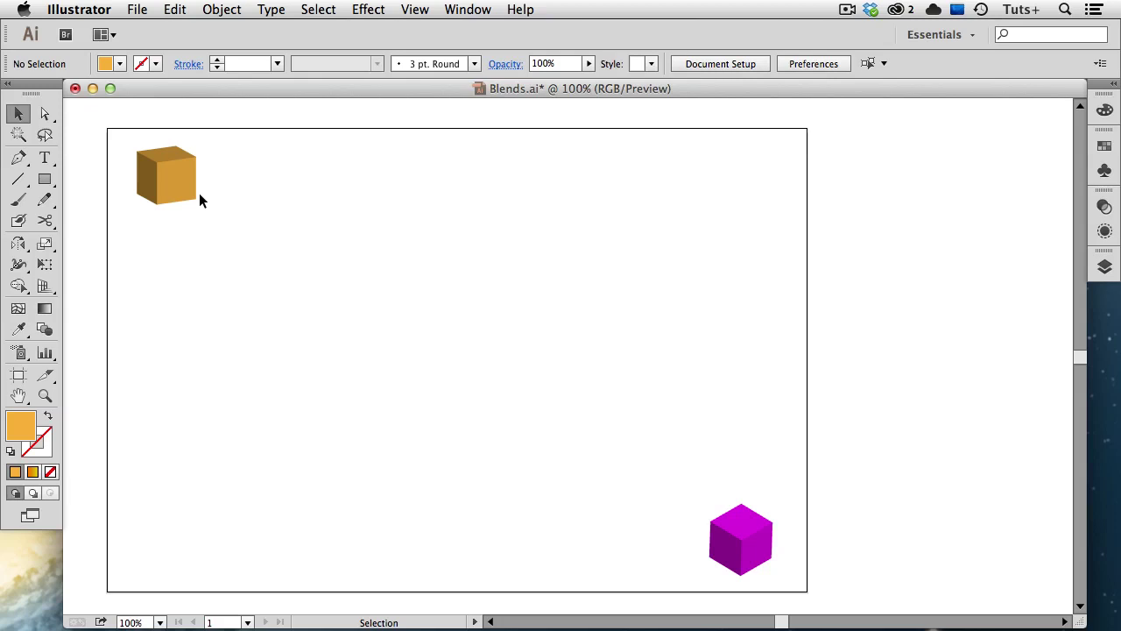
# Step: Select the orange and magenta cubes and make a blend between them
pyautogui.click(179, 186)
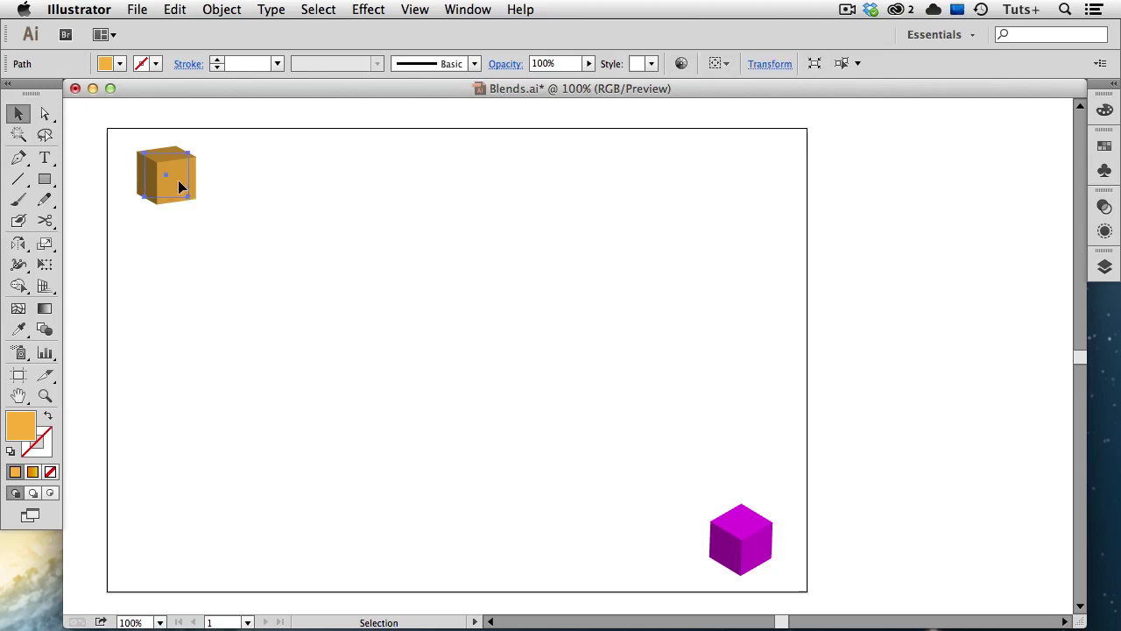
pyautogui.keyDown('shift'); pyautogui.click(742, 535); pyautogui.keyUp('shift')
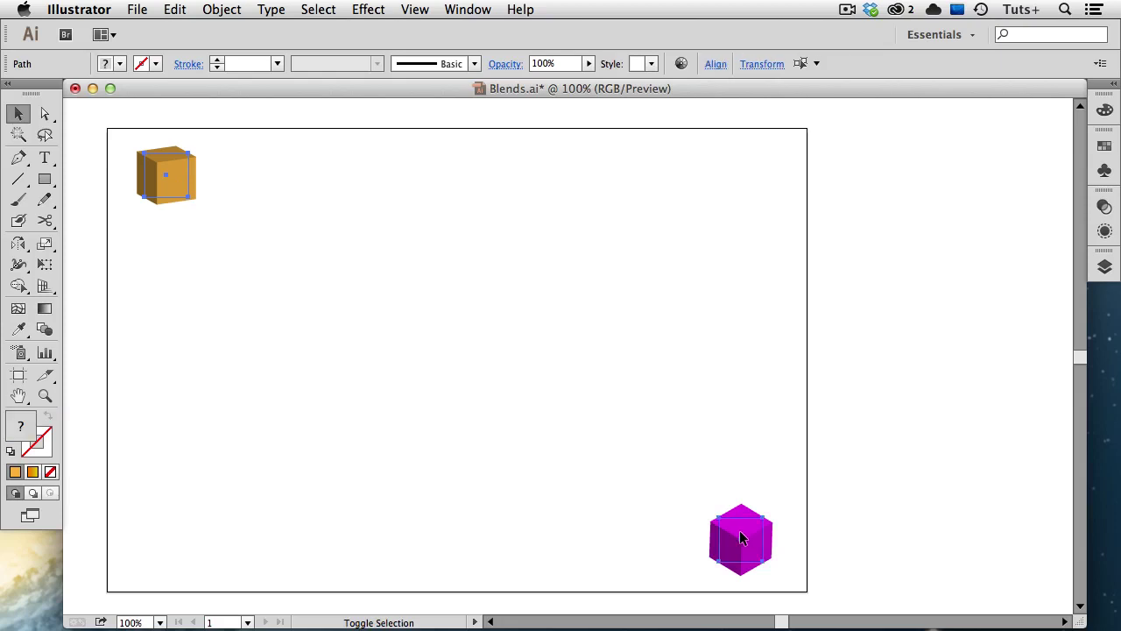
pyautogui.click(222, 9)
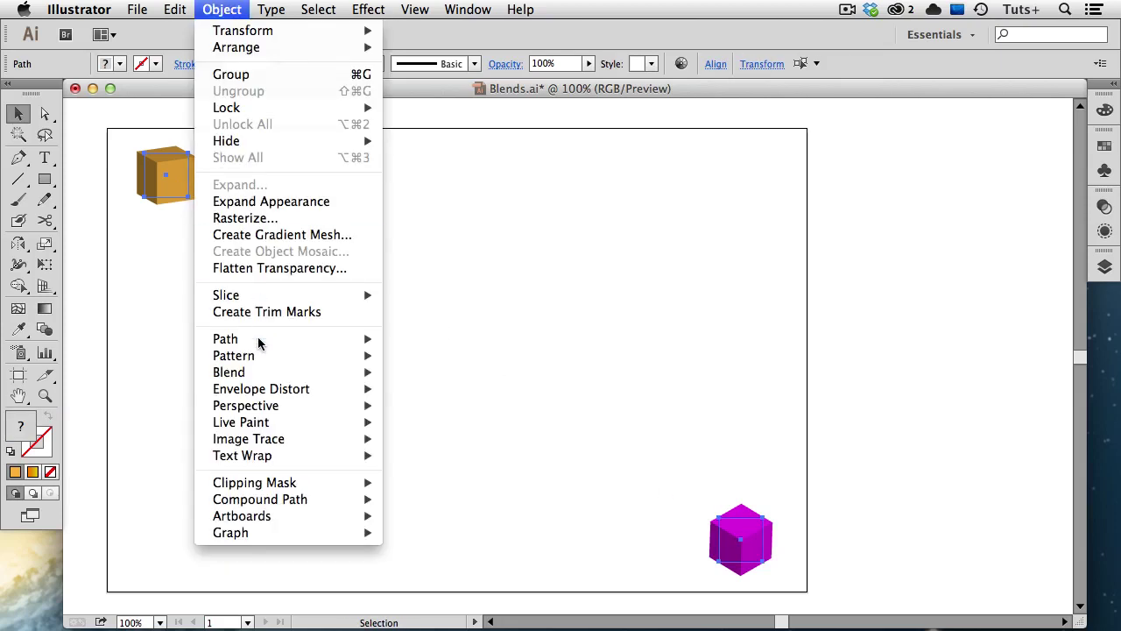
pyautogui.moveTo(283, 375)
pyautogui.click(415, 374)
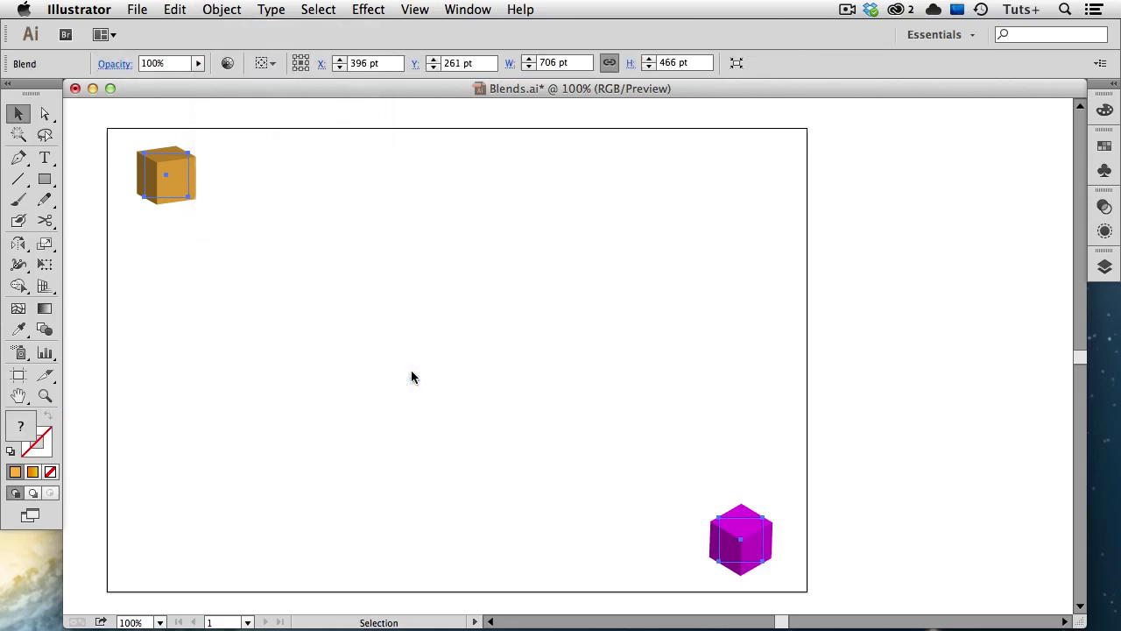
# Step: Move the magenta end cube up to the upper right and the orange cube down to the lower left
pyautogui.click(328, 465)
pyautogui.press('a')
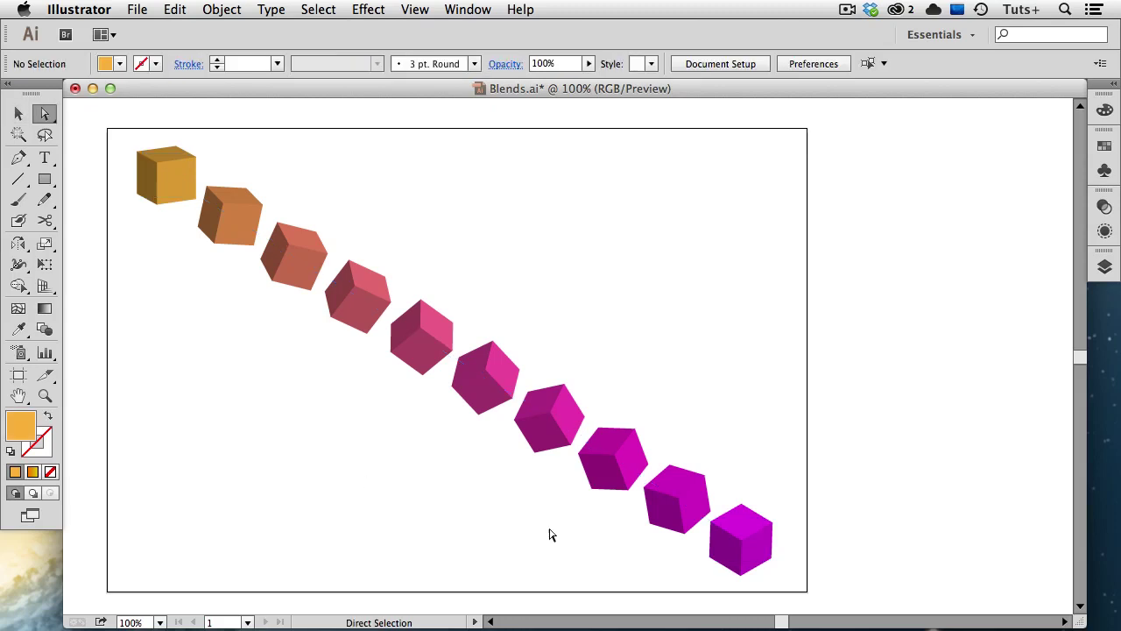
pyautogui.click(756, 546)
pyautogui.moveTo(726, 541); pyautogui.dragTo(745, 254)
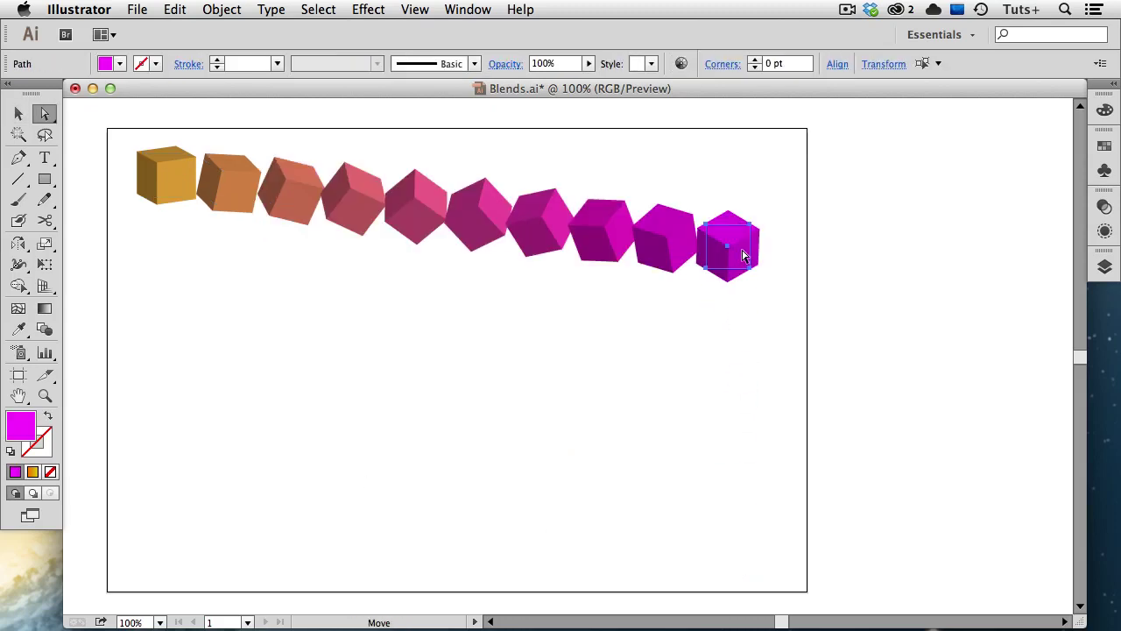
pyautogui.moveTo(182, 193); pyautogui.dragTo(192, 406)
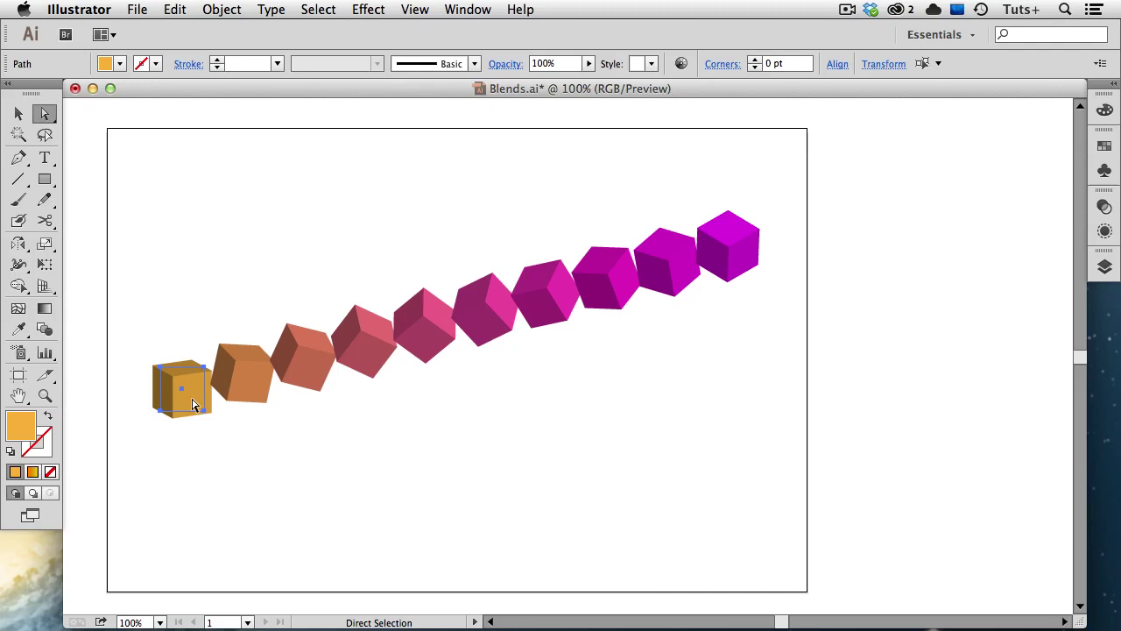
# Step: Rotate the orange cube's 3D Extrude & Bevel to −31°, 3°, 67° so the blended cubes twist
pyautogui.click(1105, 230)
pyautogui.scroll(-1, 1023, 282)
pyautogui.scroll(-2, 1023, 282)
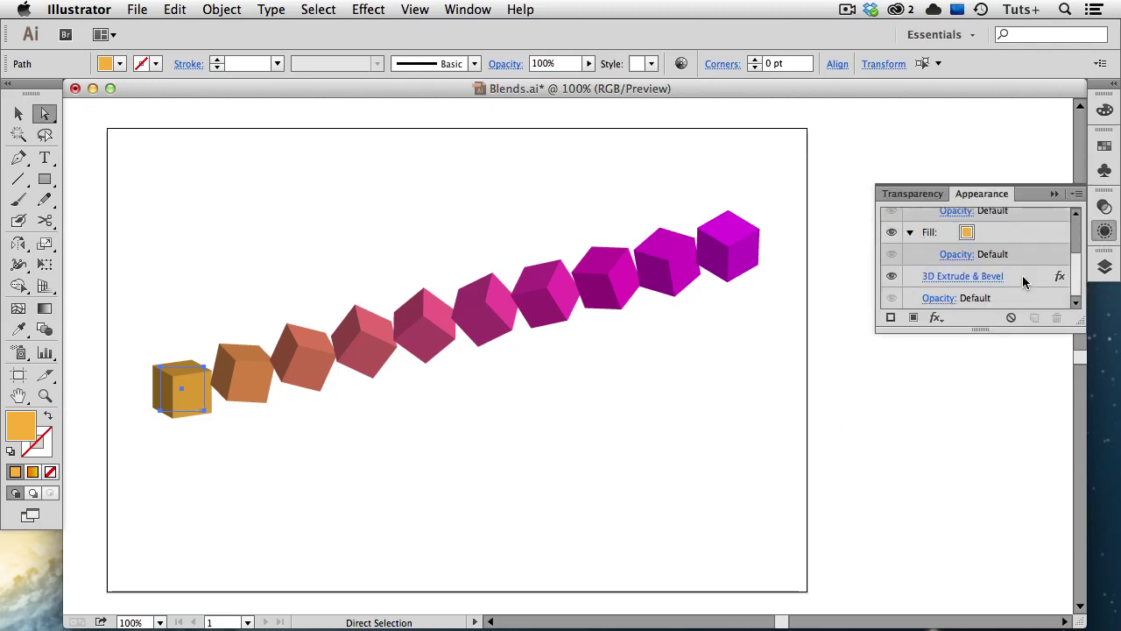
pyautogui.click(996, 279)
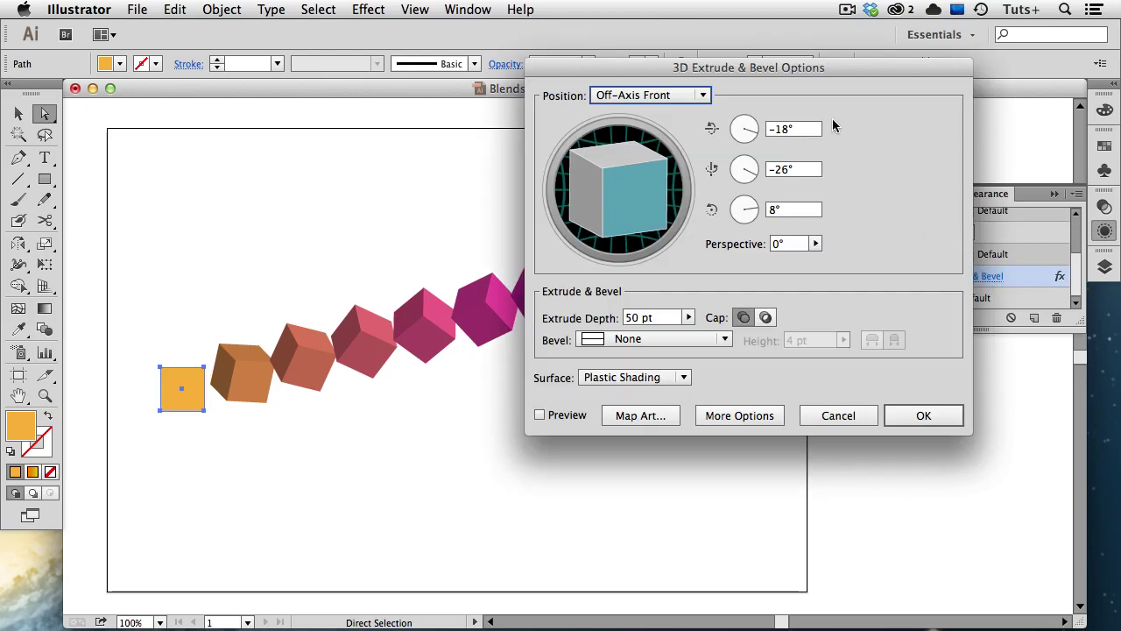
pyautogui.moveTo(815, 75); pyautogui.dragTo(842, 191)
pyautogui.click(594, 531)
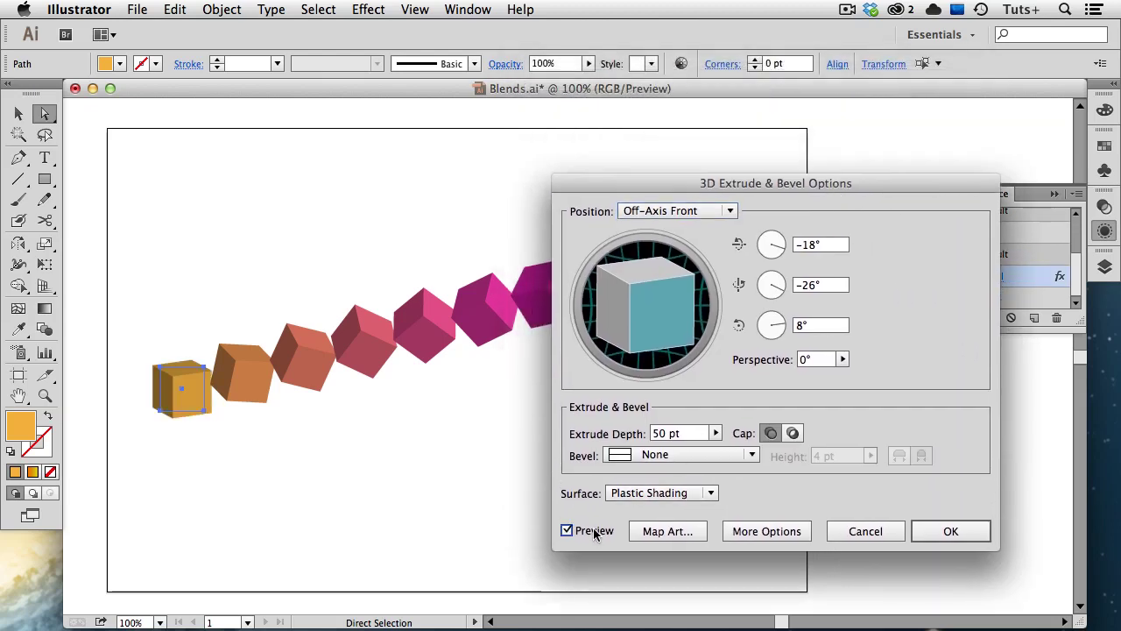
pyautogui.moveTo(648, 296); pyautogui.dragTo(604, 326)
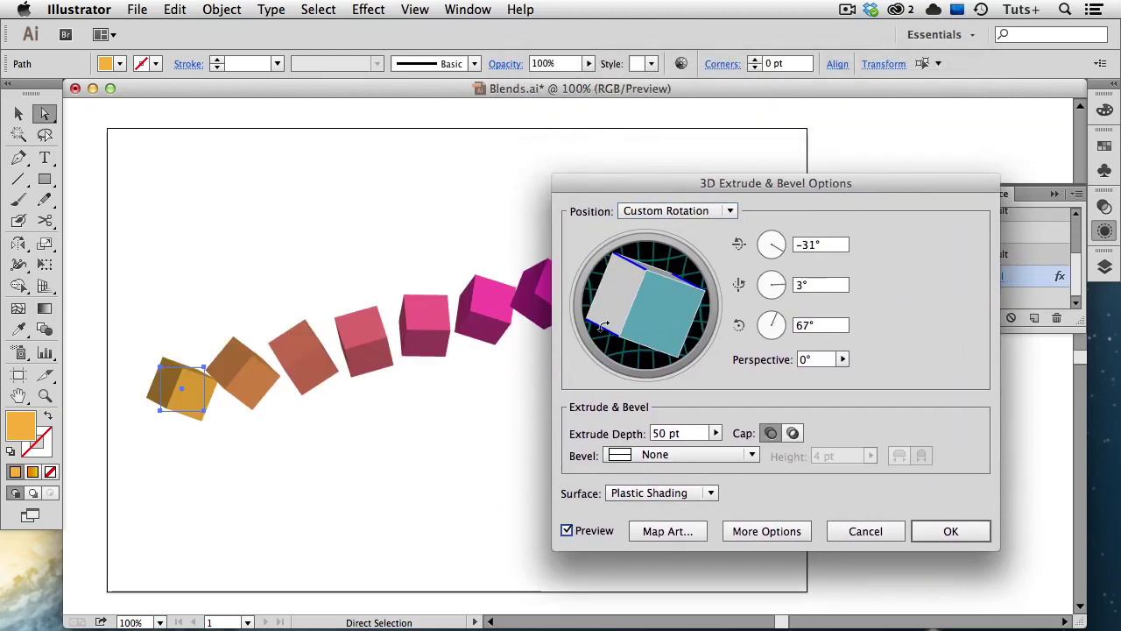
pyautogui.moveTo(642, 180); pyautogui.dragTo(812, 212)
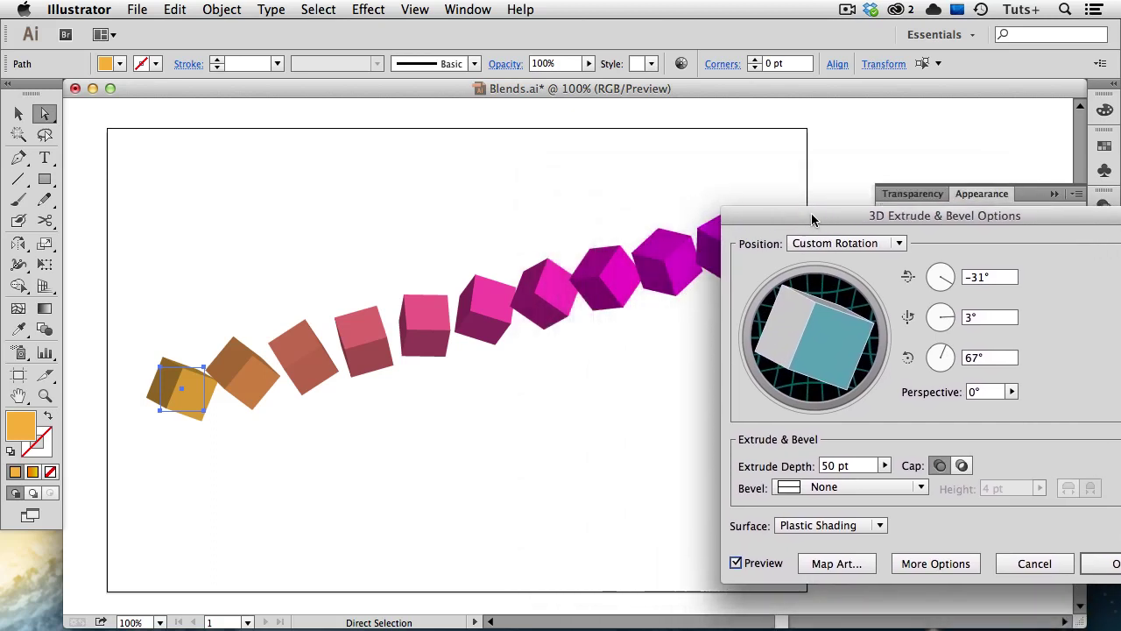
pyautogui.press('Return')
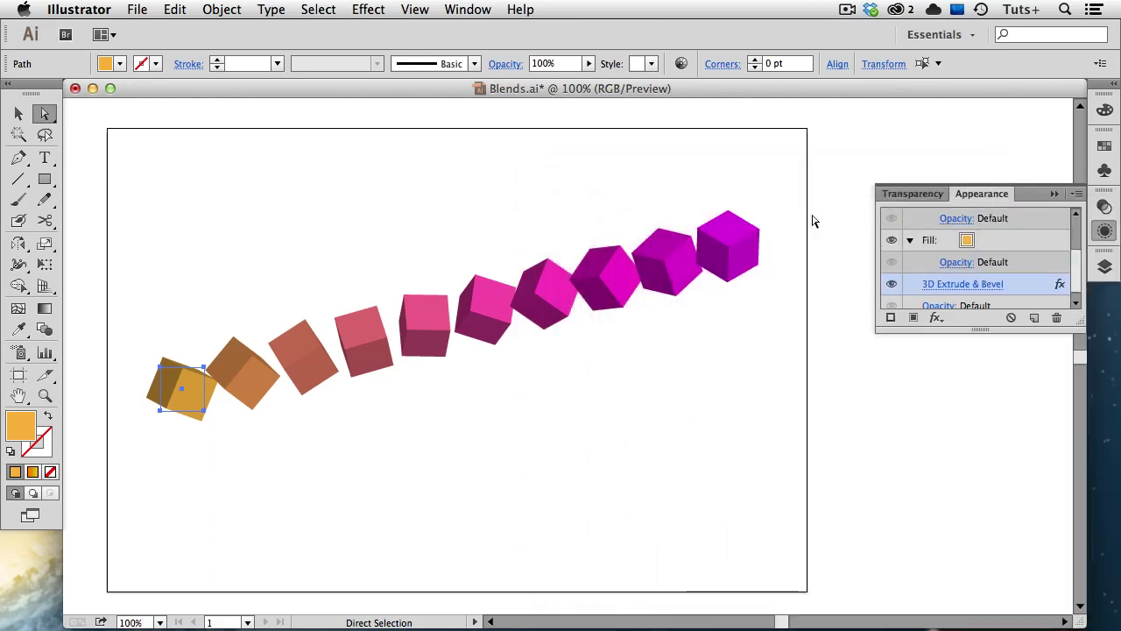
pyautogui.click(839, 260)
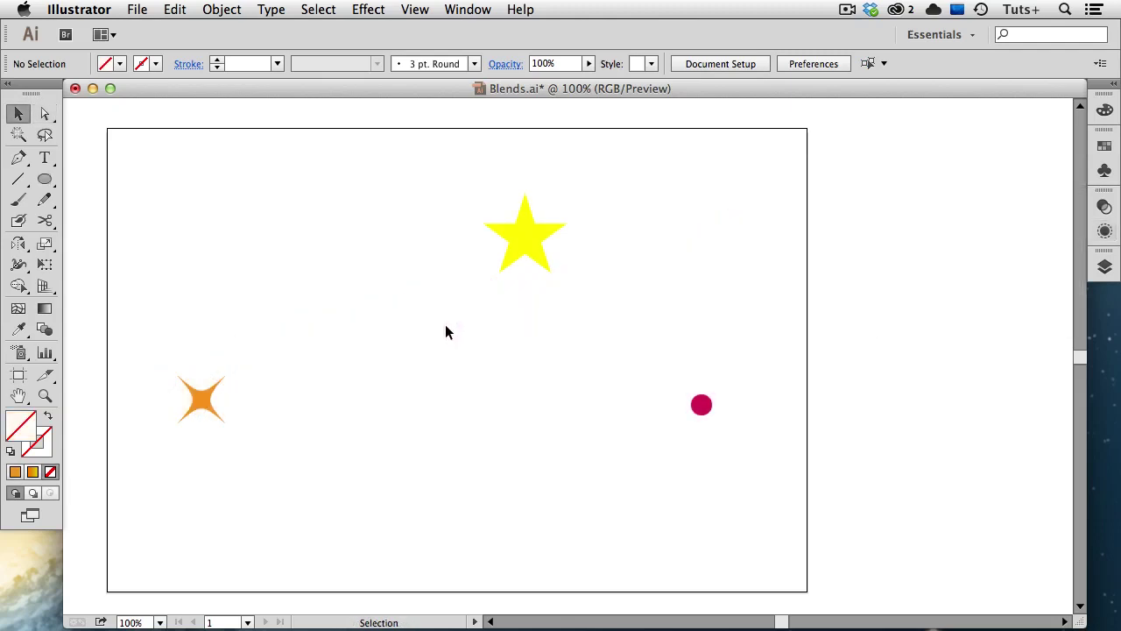
# Step: Blend the yellow star into the crimson dot, then reverse the blend's spine
pyautogui.click(53, 328)
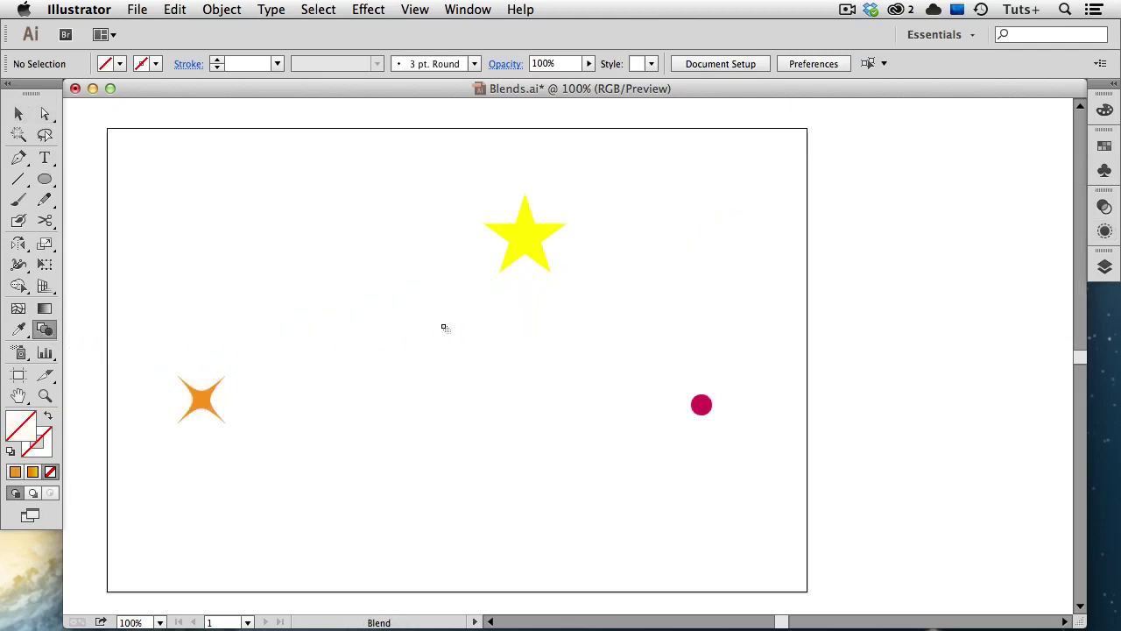
pyautogui.click(524, 245)
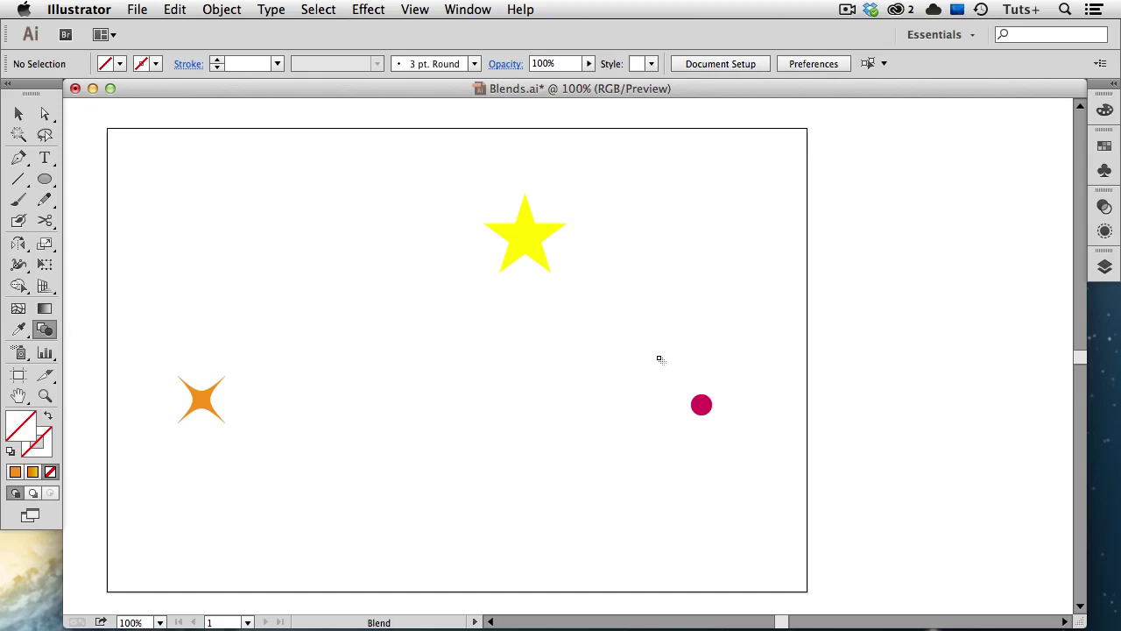
pyautogui.click(705, 408)
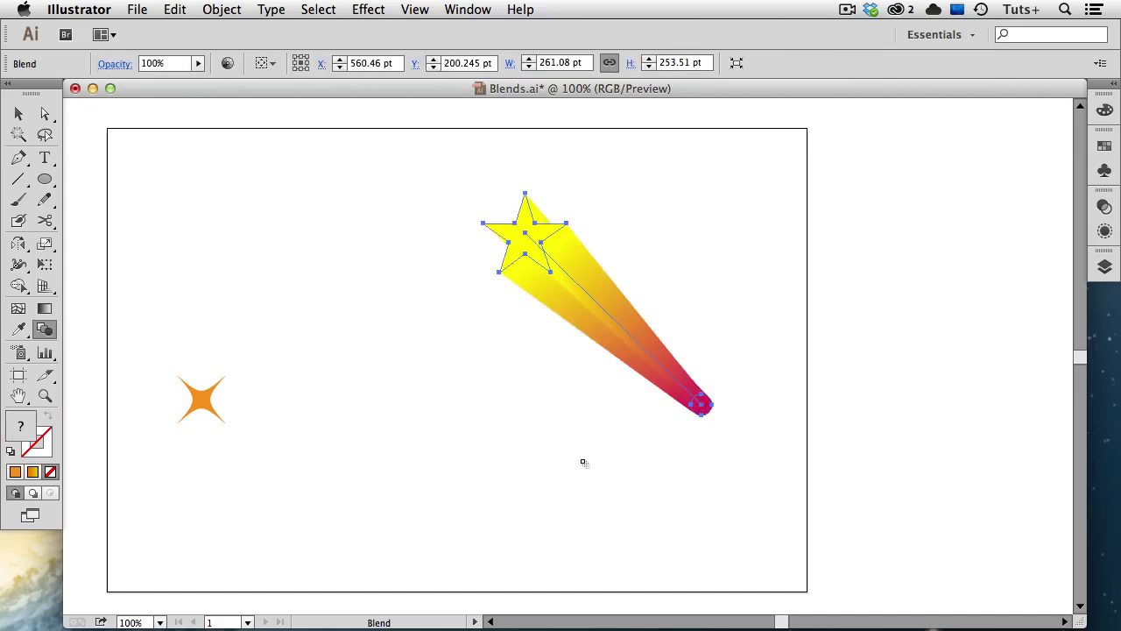
pyautogui.click(222, 11)
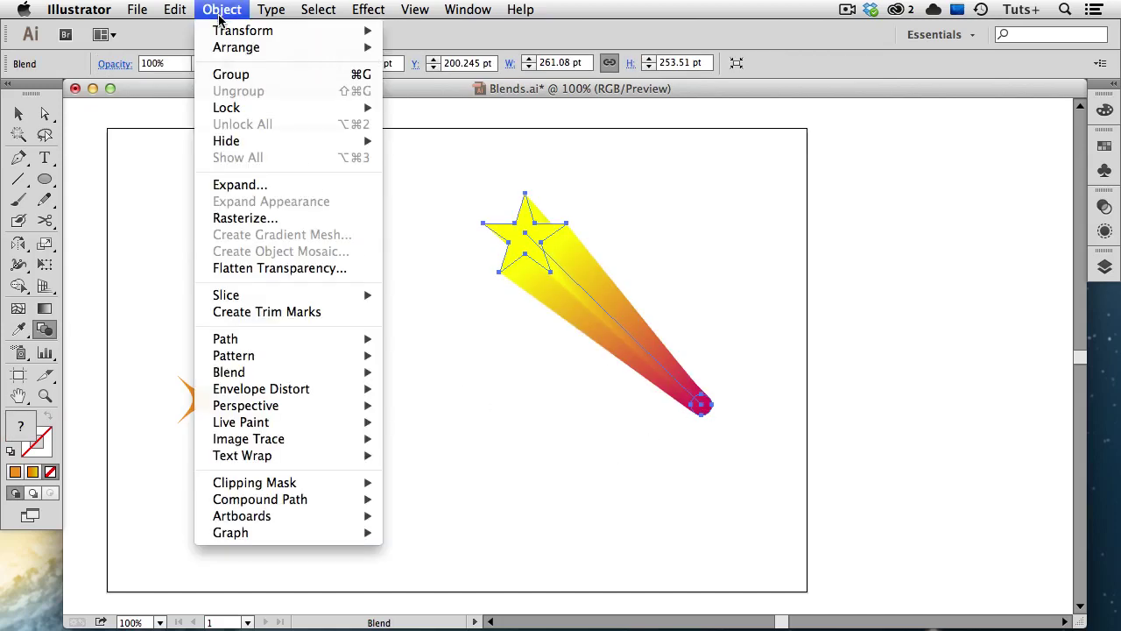
pyautogui.moveTo(259, 372)
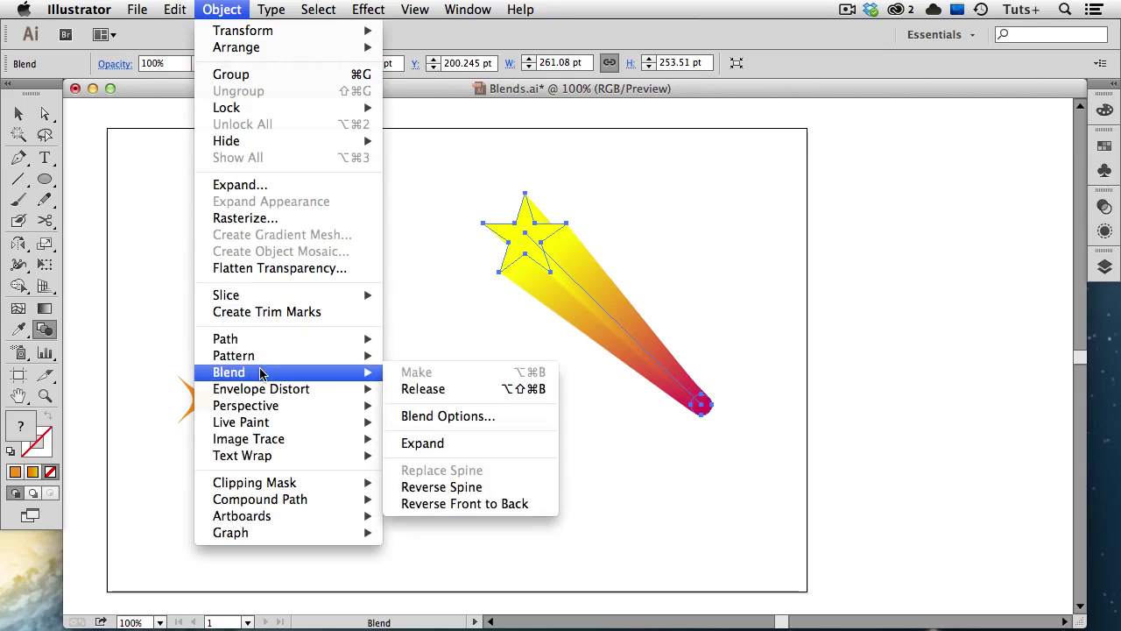
pyautogui.click(493, 487)
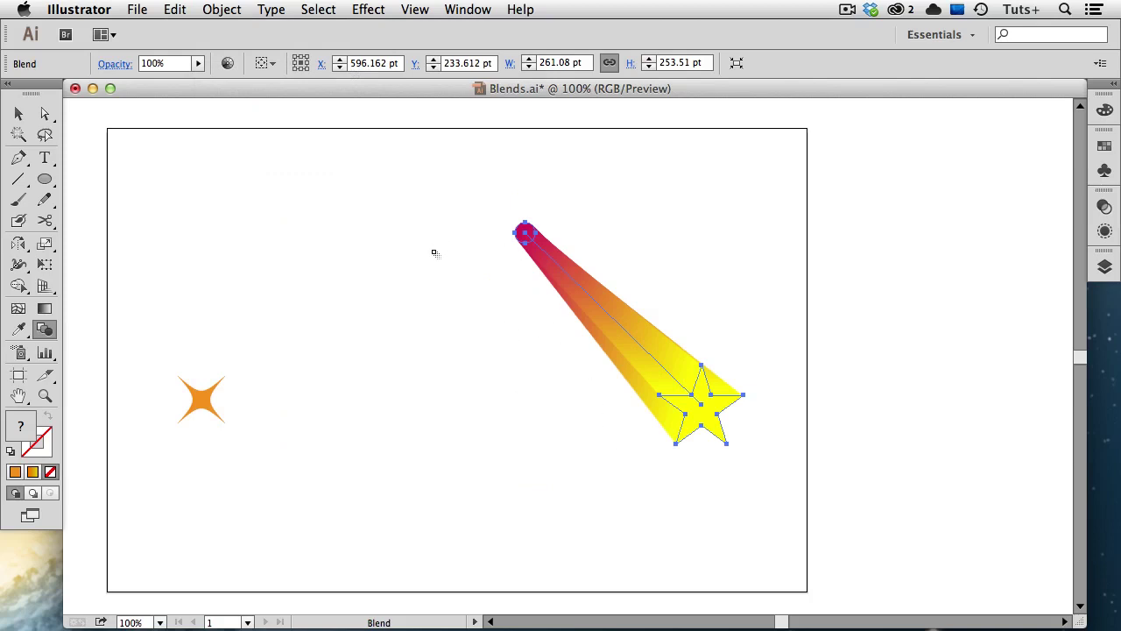
# Step: Undo the spine blend, blend all three shapes together, and expand the Blend group in Layers
pyautogui.press('super+z')
pyautogui.press('super+z')
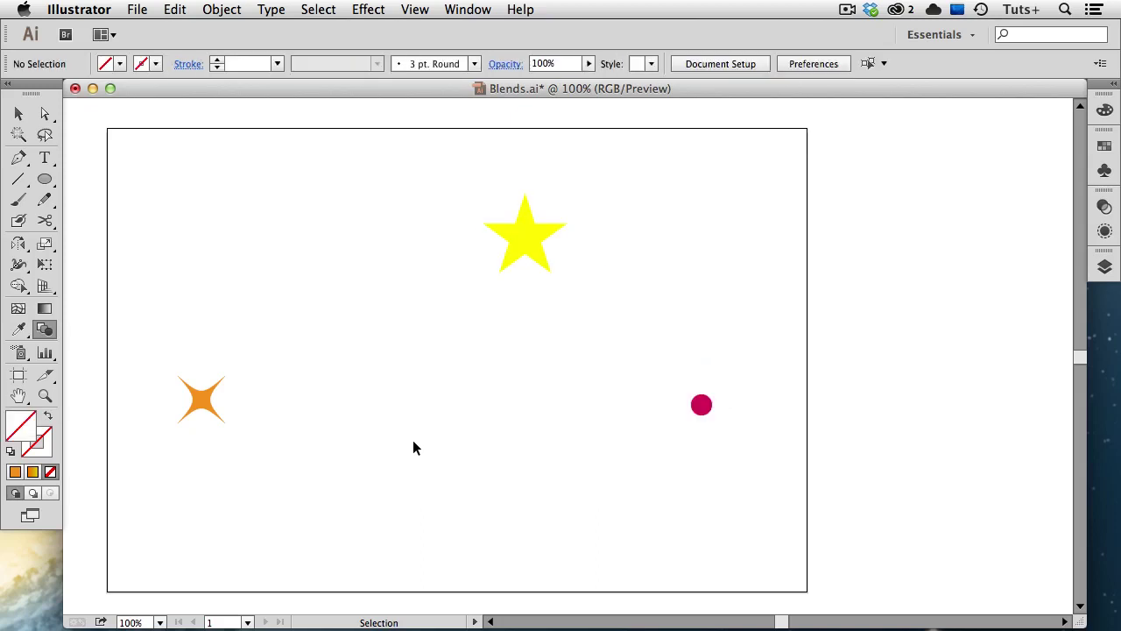
pyautogui.press('super+a')
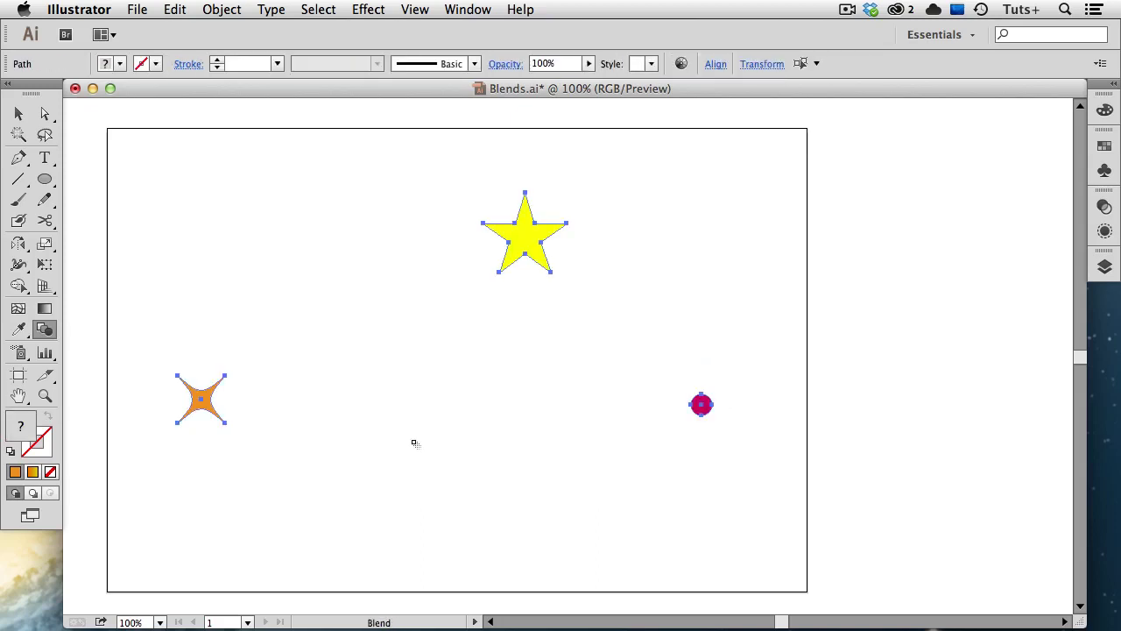
pyautogui.press('v')
pyautogui.click(222, 9)
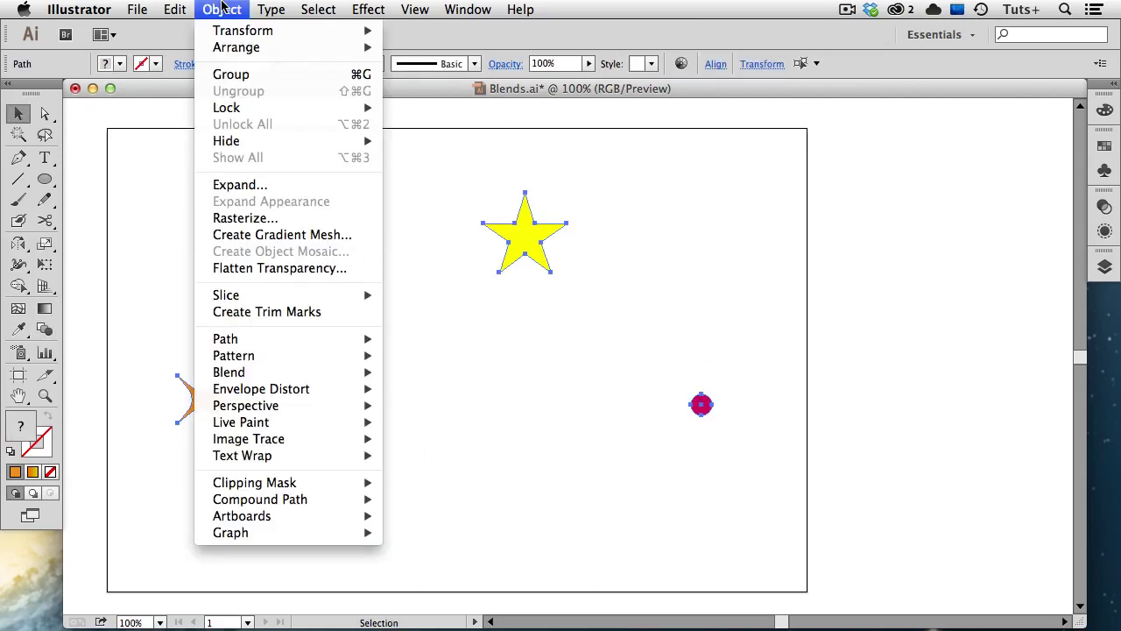
pyautogui.moveTo(280, 374)
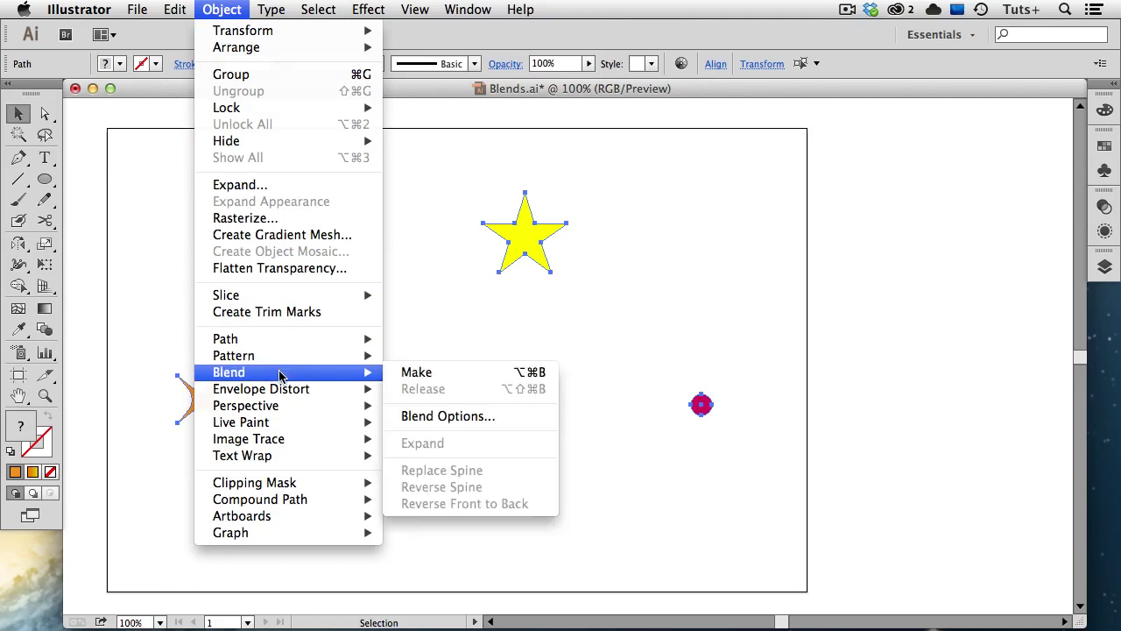
pyautogui.click(412, 371)
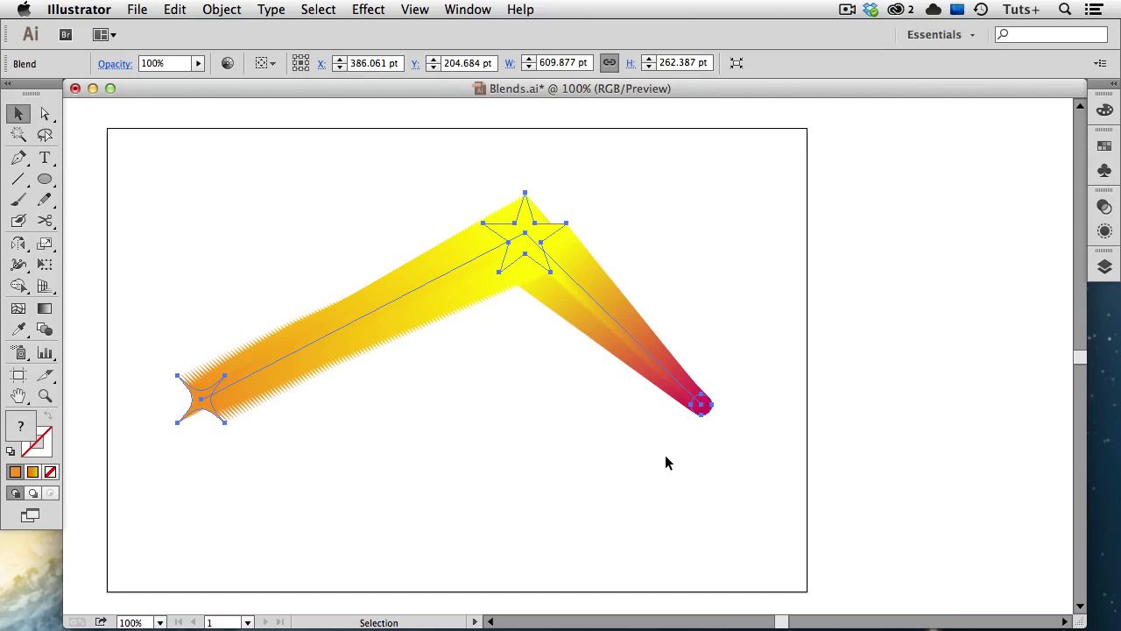
pyautogui.click(1103, 267)
pyautogui.click(948, 297)
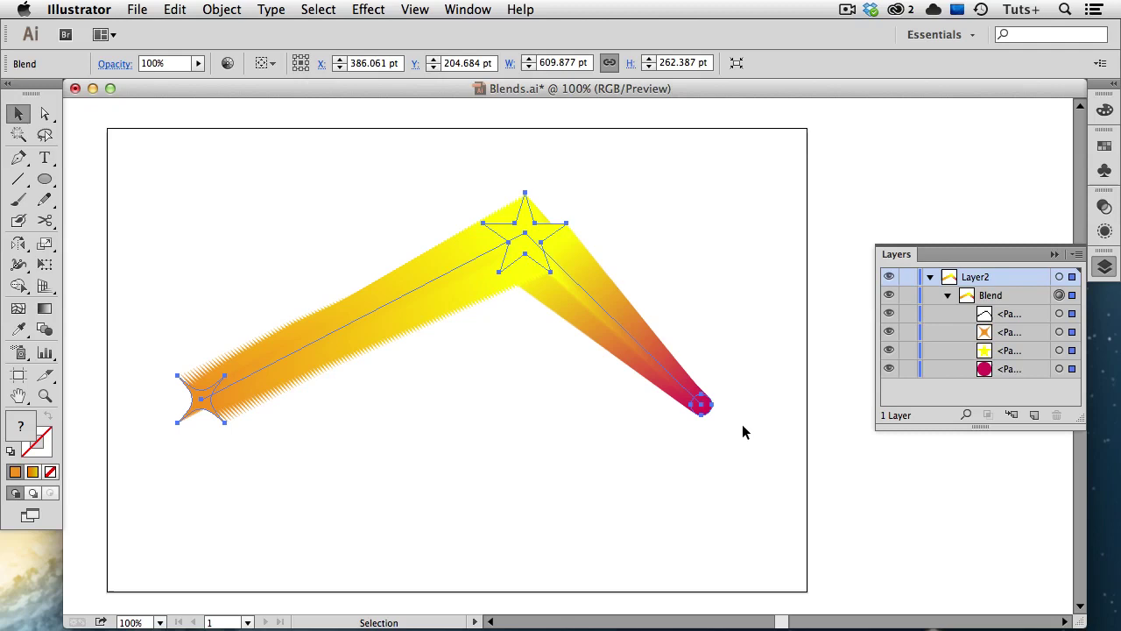
# Step: Release the blend, delete its leftover spine, and move the yellow star below the red dot in Layers
pyautogui.click(222, 10)
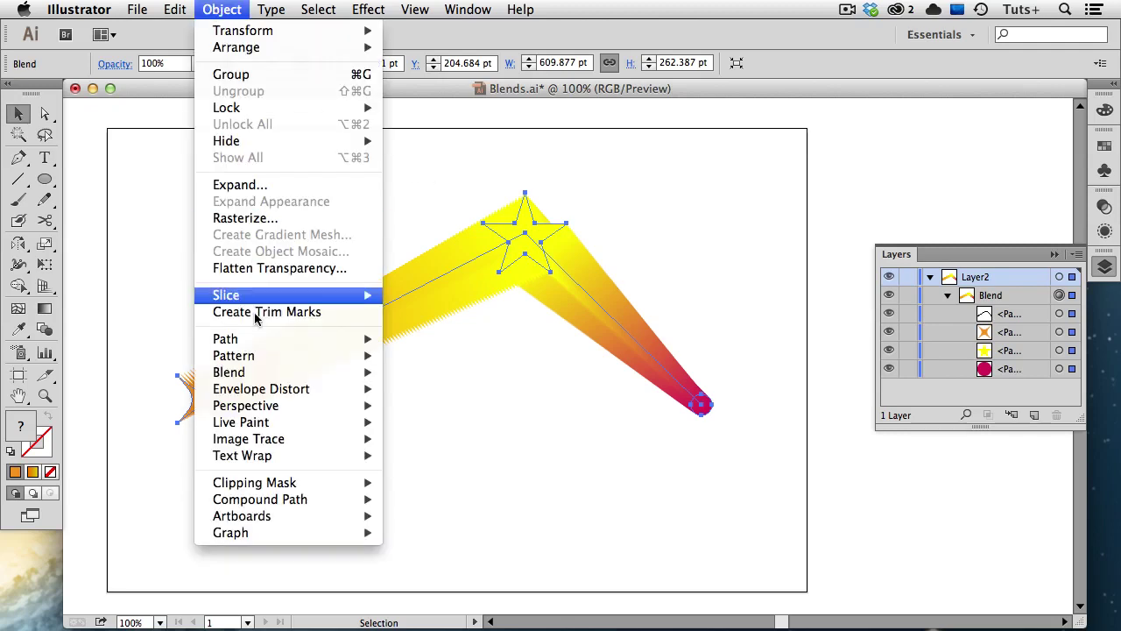
pyautogui.moveTo(263, 375)
pyautogui.click(422, 388)
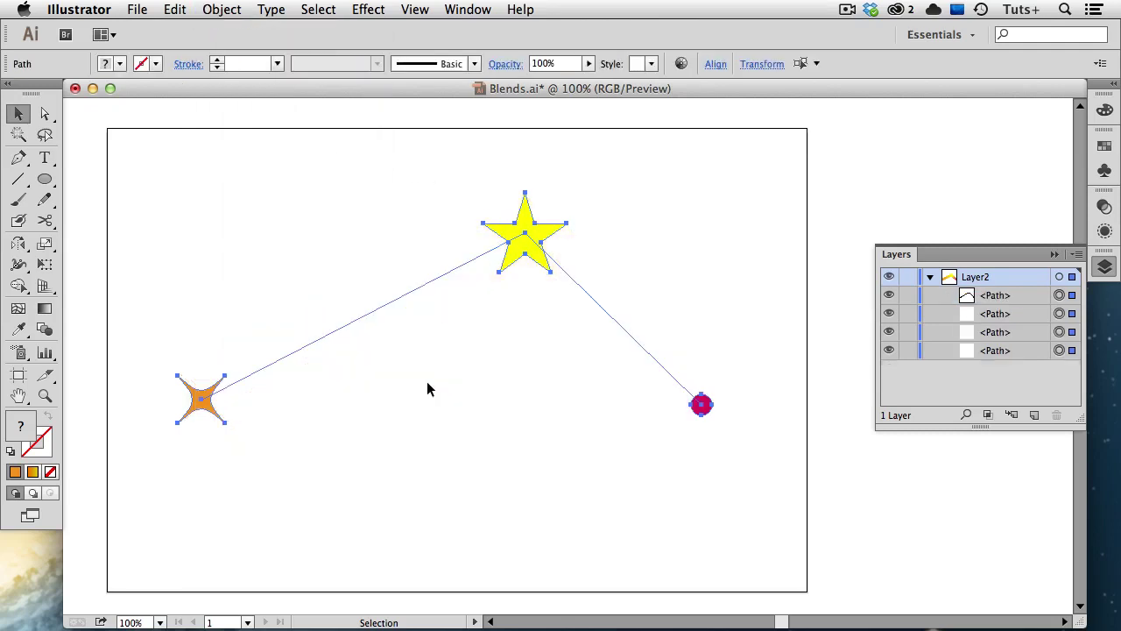
pyautogui.press('super+shift+a')
pyautogui.press('a')
pyautogui.moveTo(359, 230); pyautogui.dragTo(429, 385)
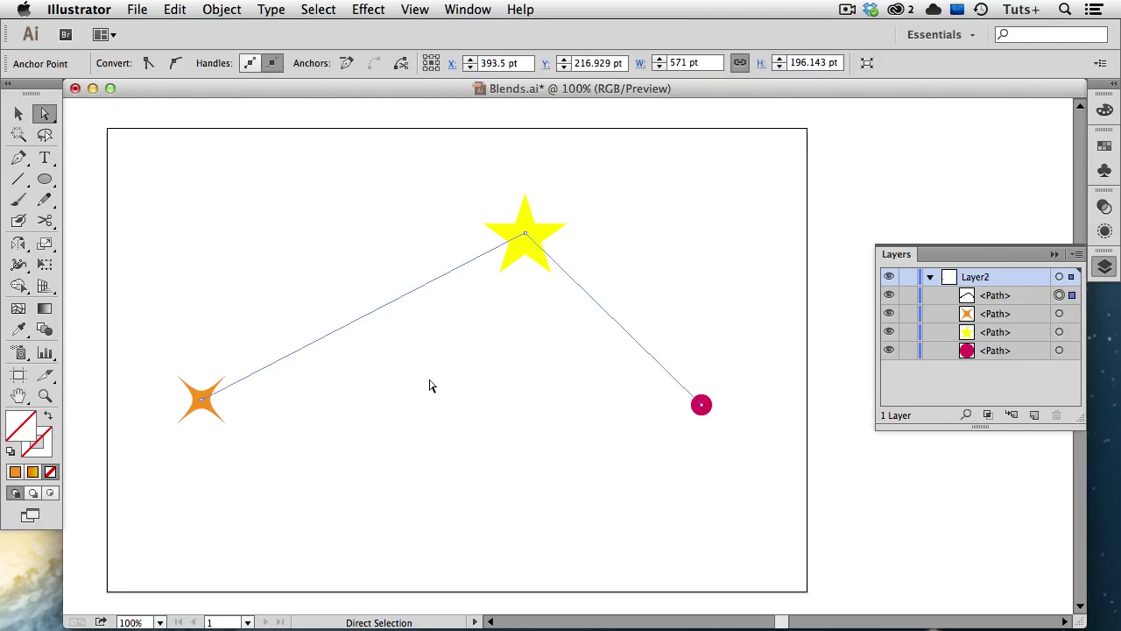
pyautogui.press('Delete')
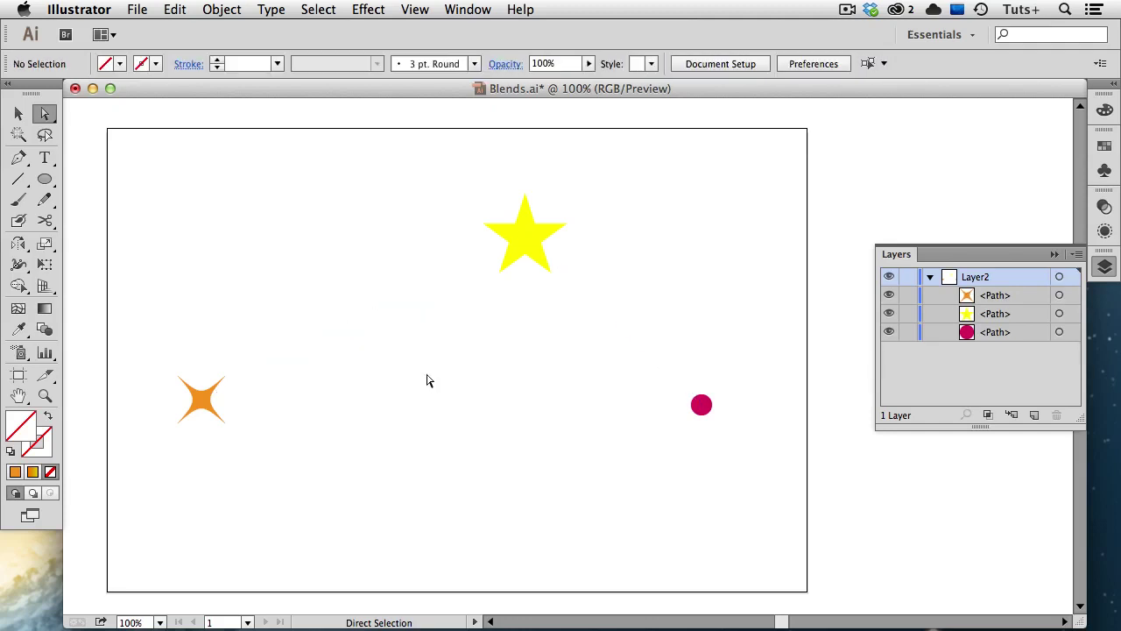
pyautogui.click(1006, 314)
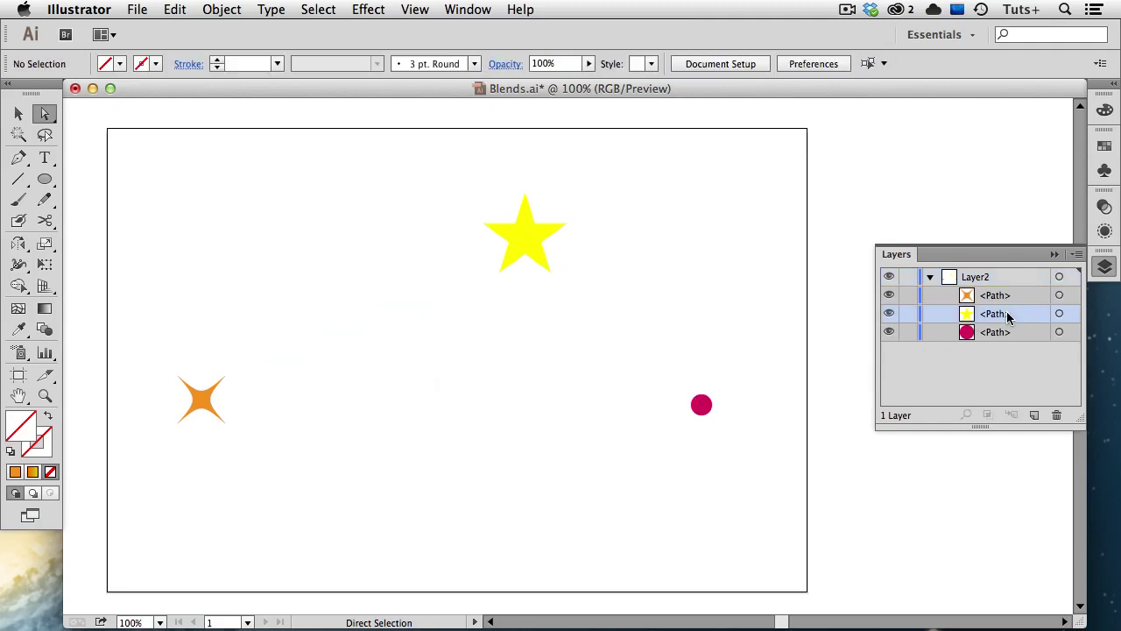
pyautogui.moveTo(1008, 316); pyautogui.dragTo(1013, 339)
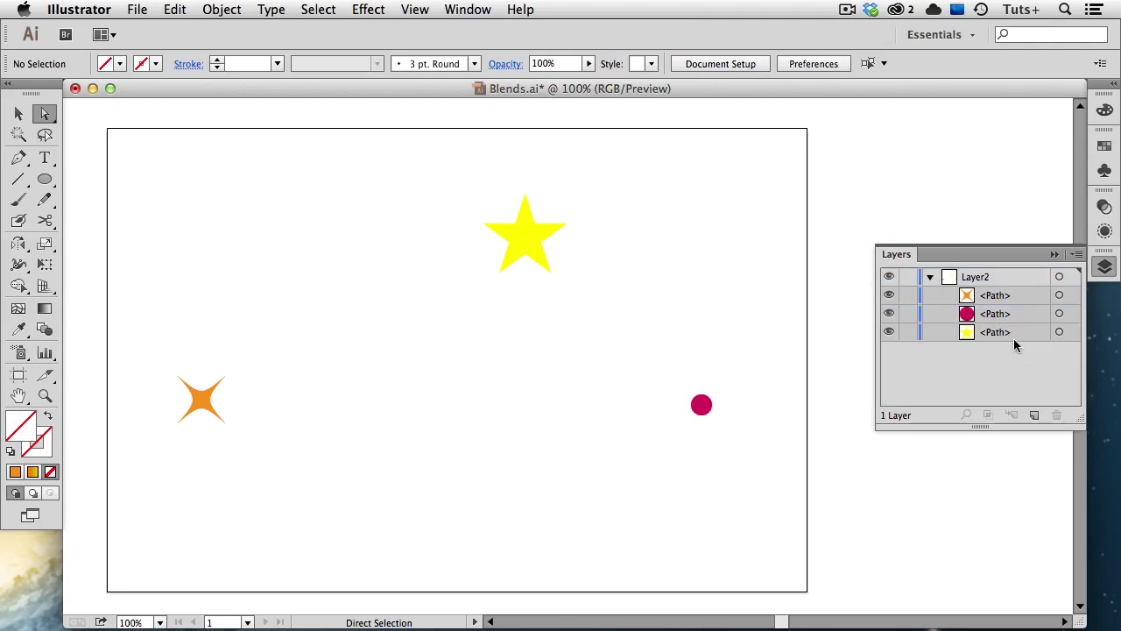
# Step: Blend all three shapes again in their new order and expand the Blend group in Layers
pyautogui.press('v')
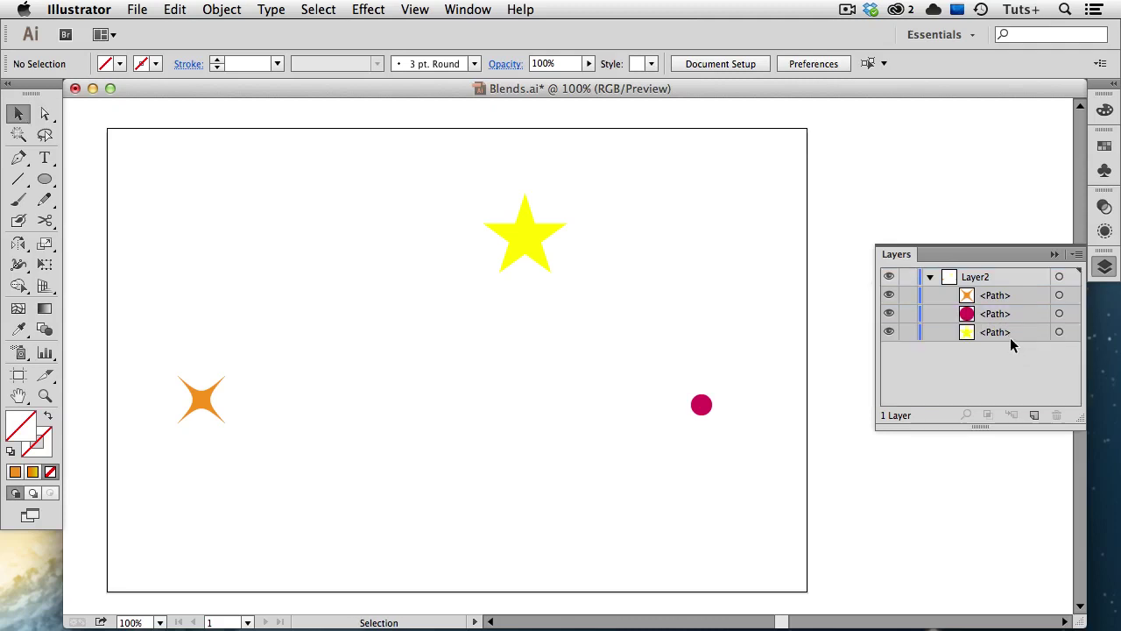
pyautogui.press('super+a')
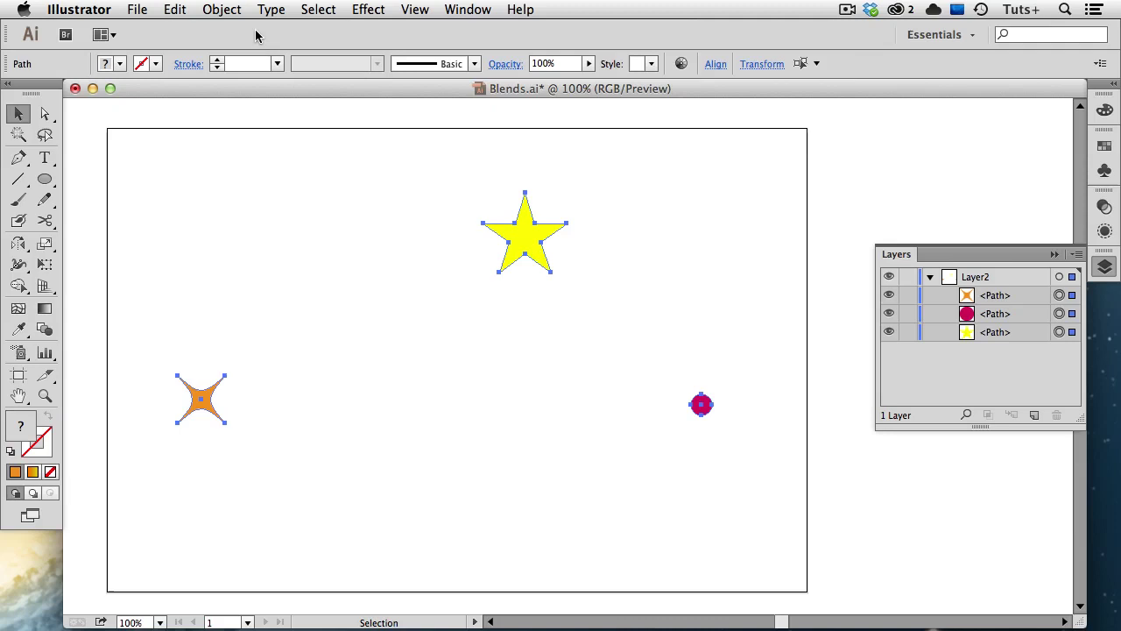
pyautogui.click(235, 11)
pyautogui.moveTo(251, 377)
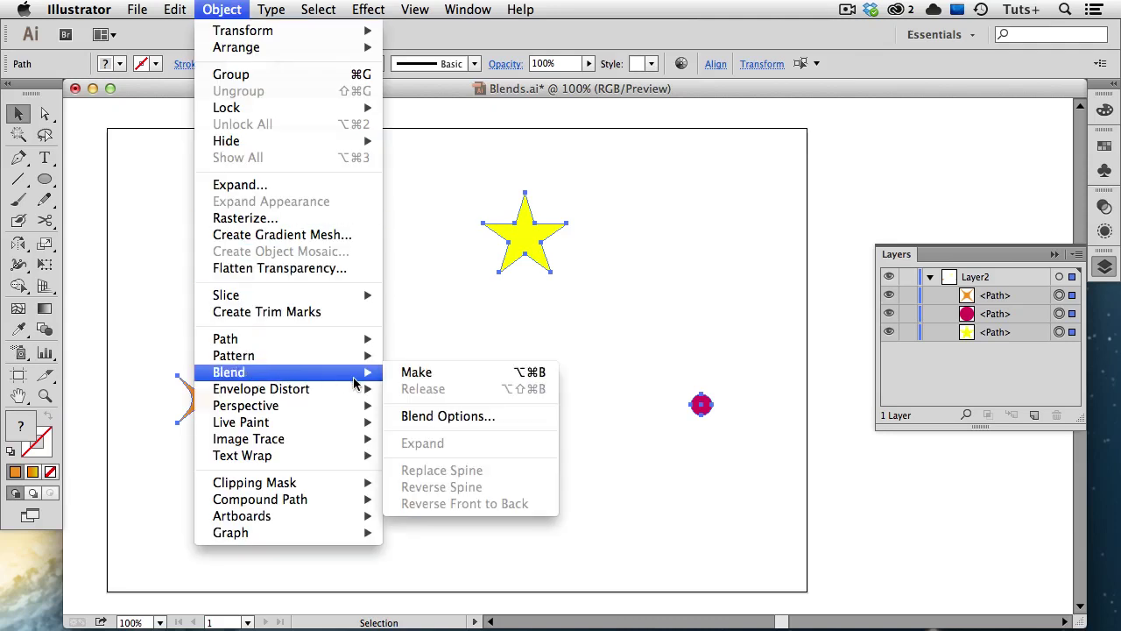
pyautogui.click(408, 374)
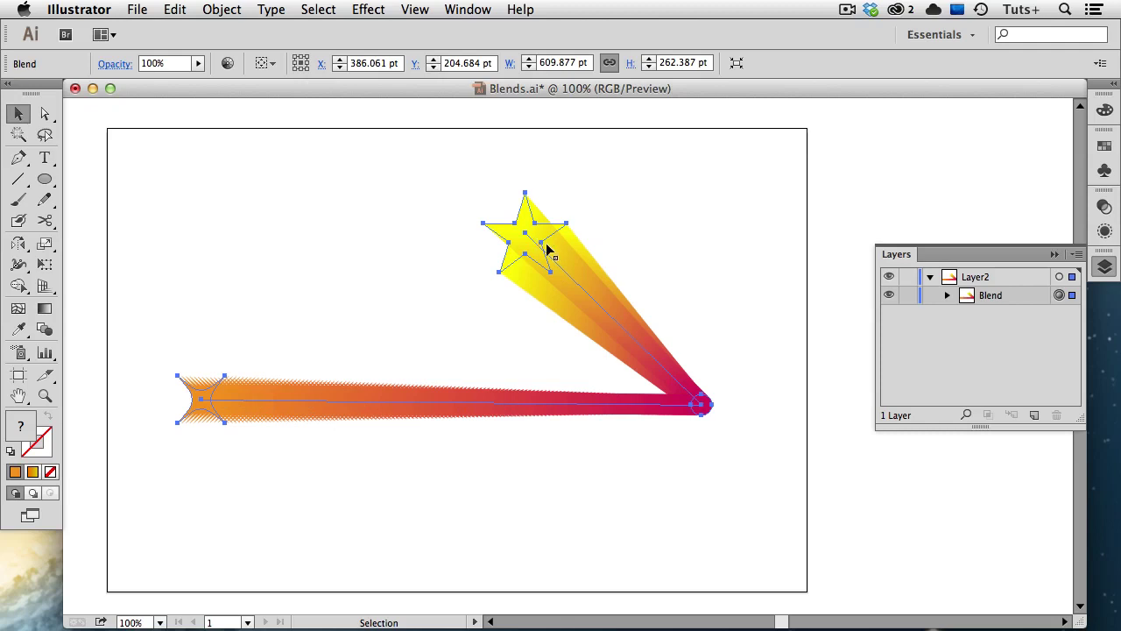
pyautogui.click(947, 296)
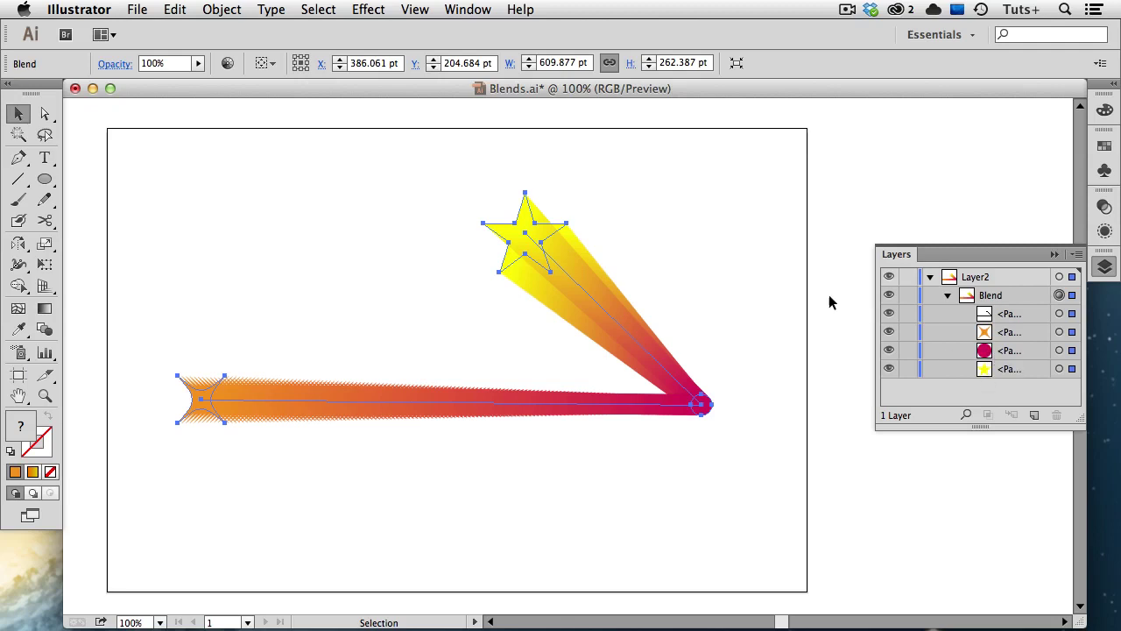
# Step: Reverse the star blend's front-to-back stacking order
pyautogui.click(228, 12)
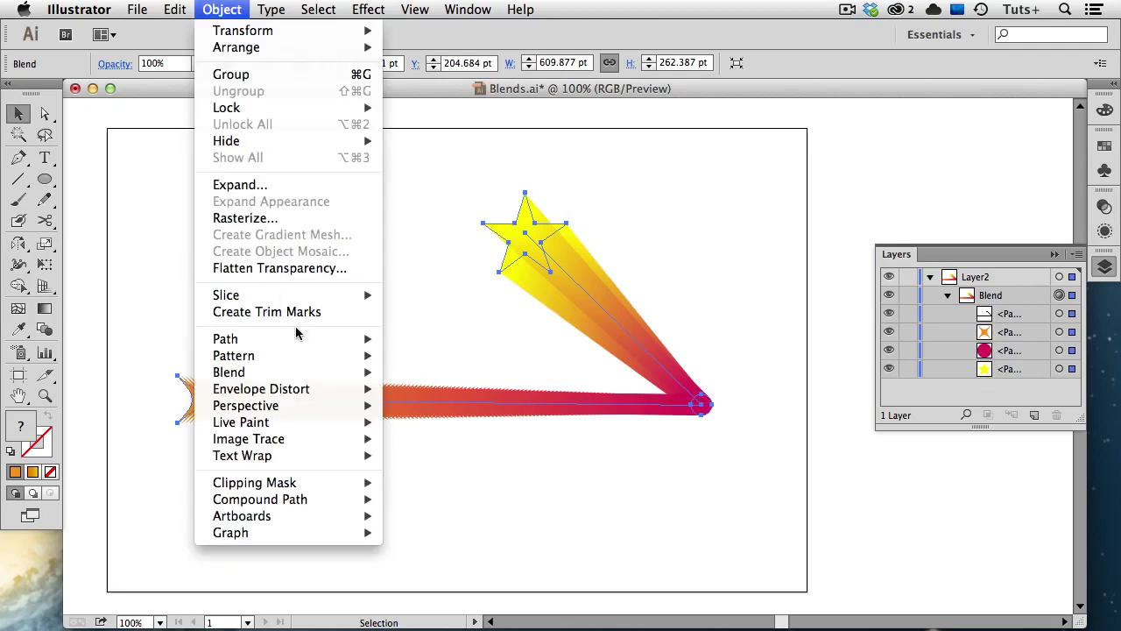
pyautogui.moveTo(307, 373)
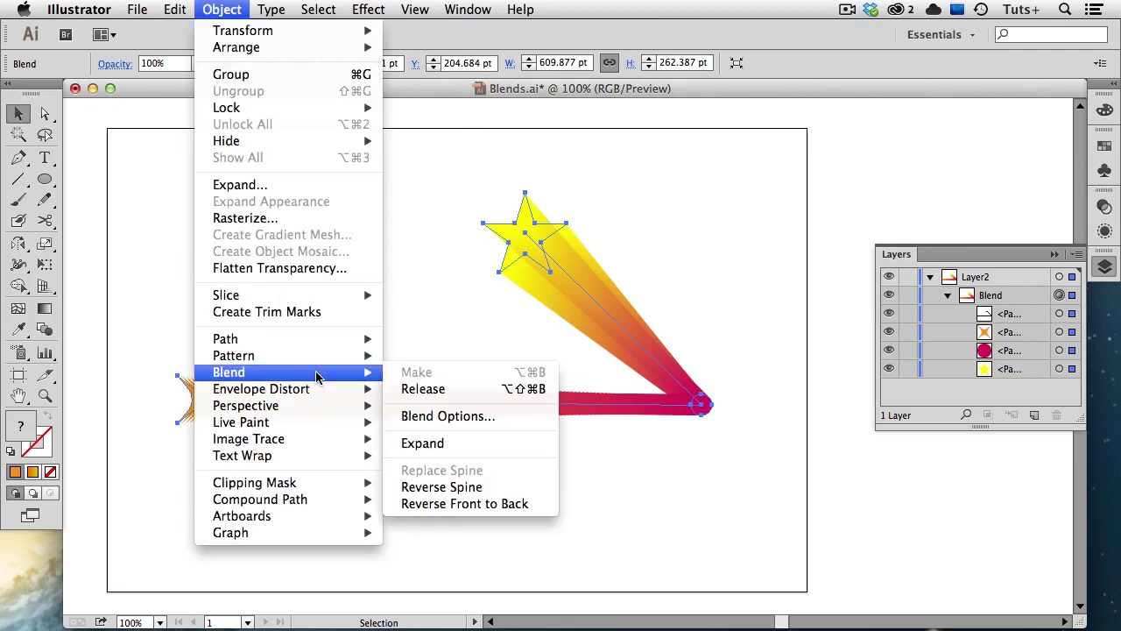
pyautogui.click(517, 504)
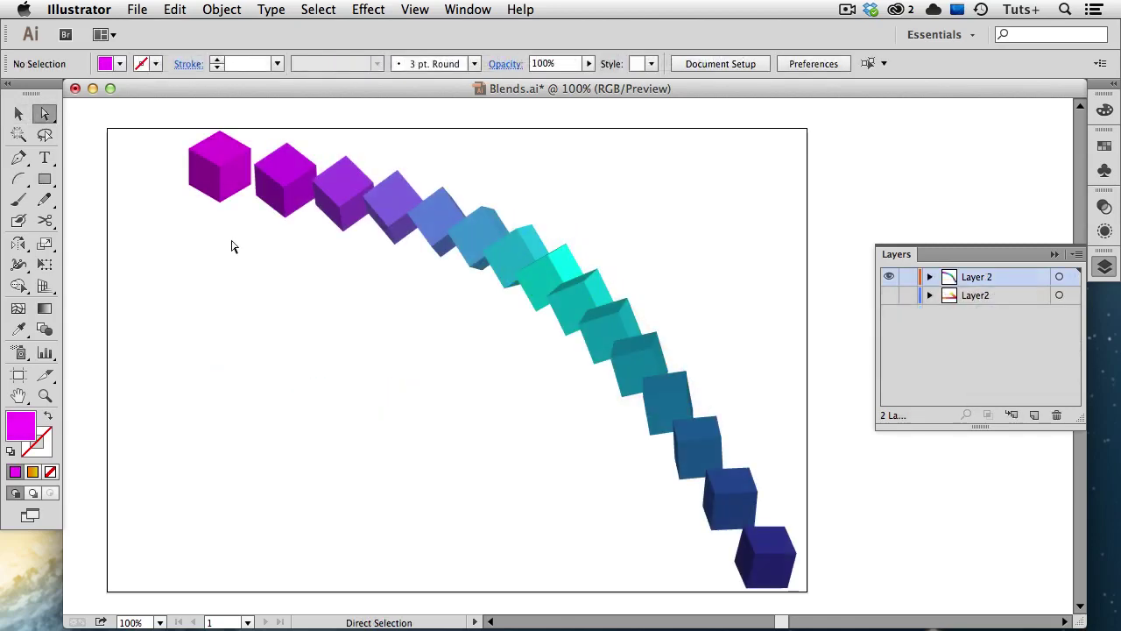
# Step: Select the magenta and cyan cubes in the blend and reverse its front-to-back stacking
pyautogui.click(233, 187)
pyautogui.keyDown('shift'); pyautogui.click(544, 288); pyautogui.keyUp('shift')
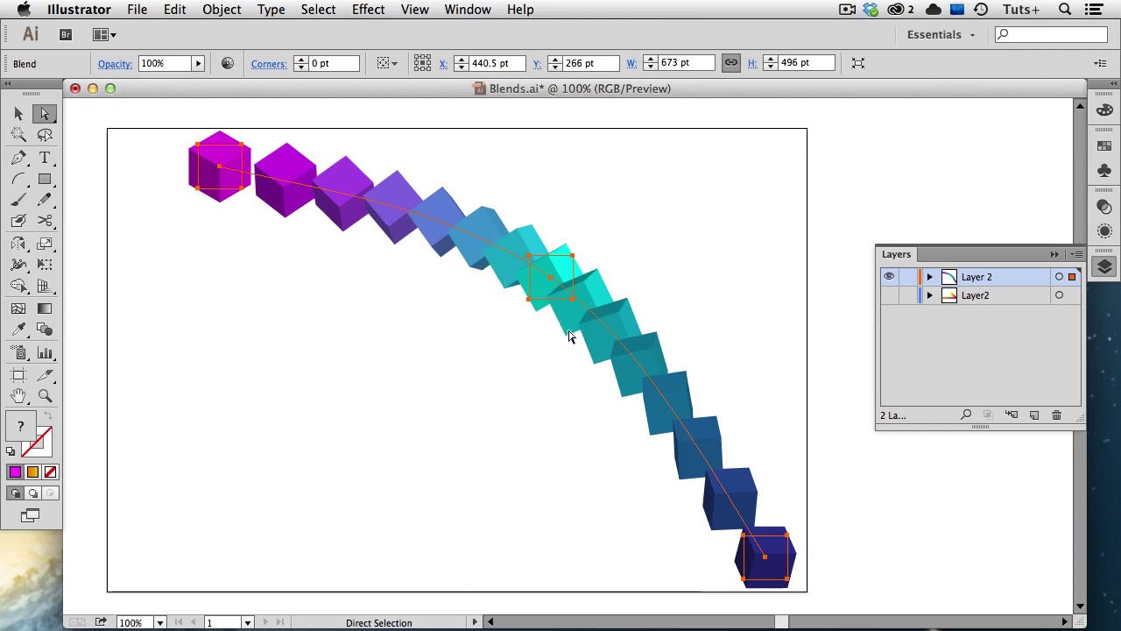
pyautogui.click(223, 11)
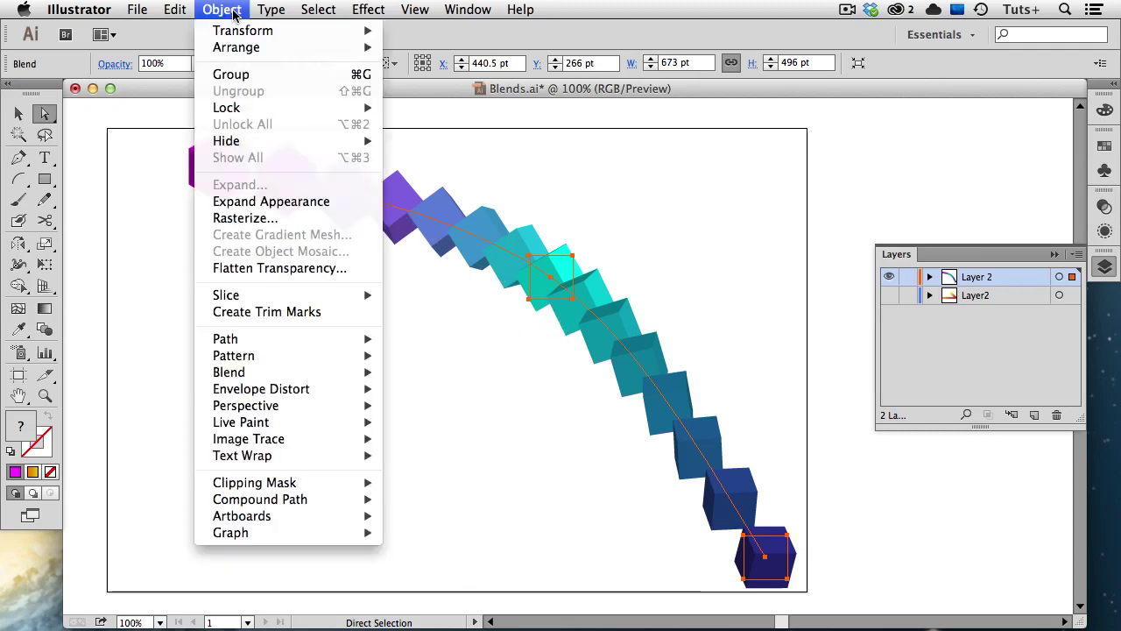
pyautogui.moveTo(338, 377)
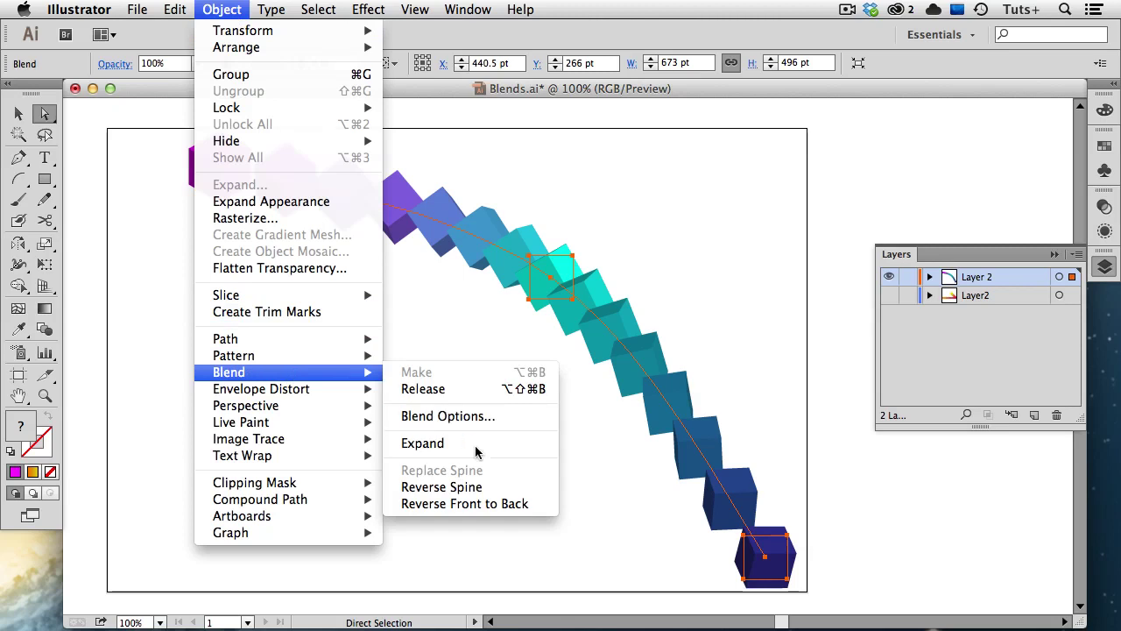
pyautogui.click(517, 505)
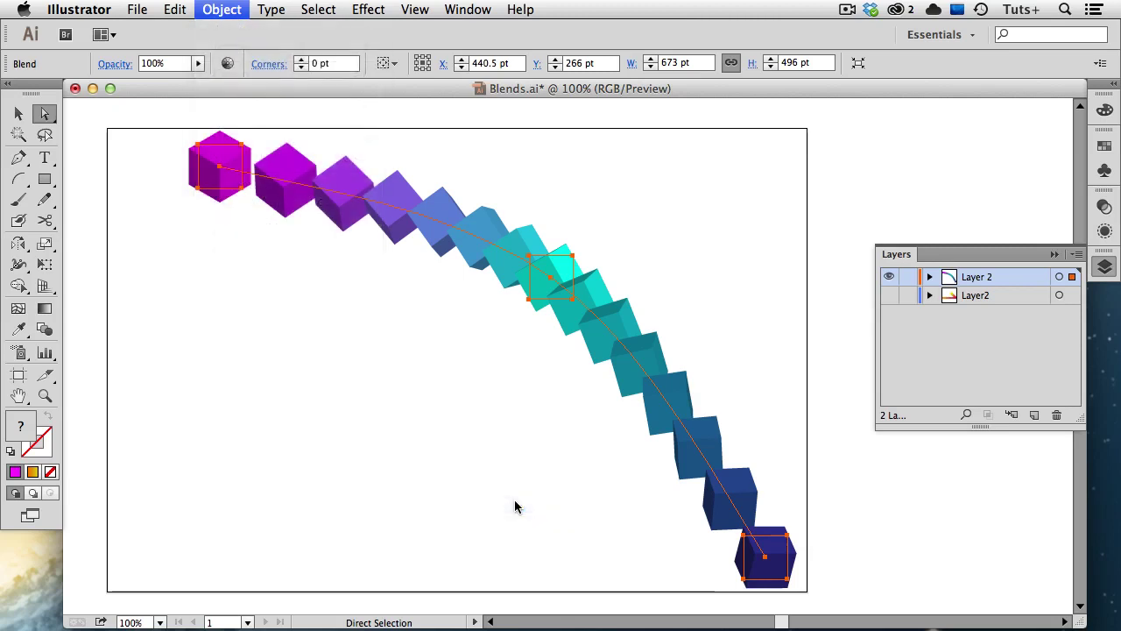